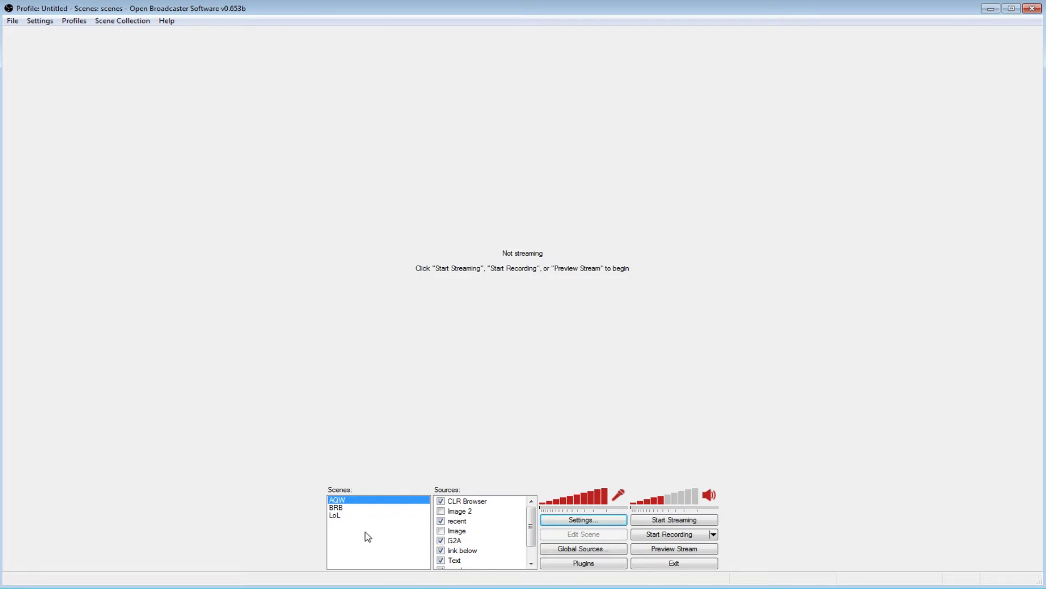
- Open the Scenes context menu twice and dismiss it each time without choosing an action
right_click(340, 535)
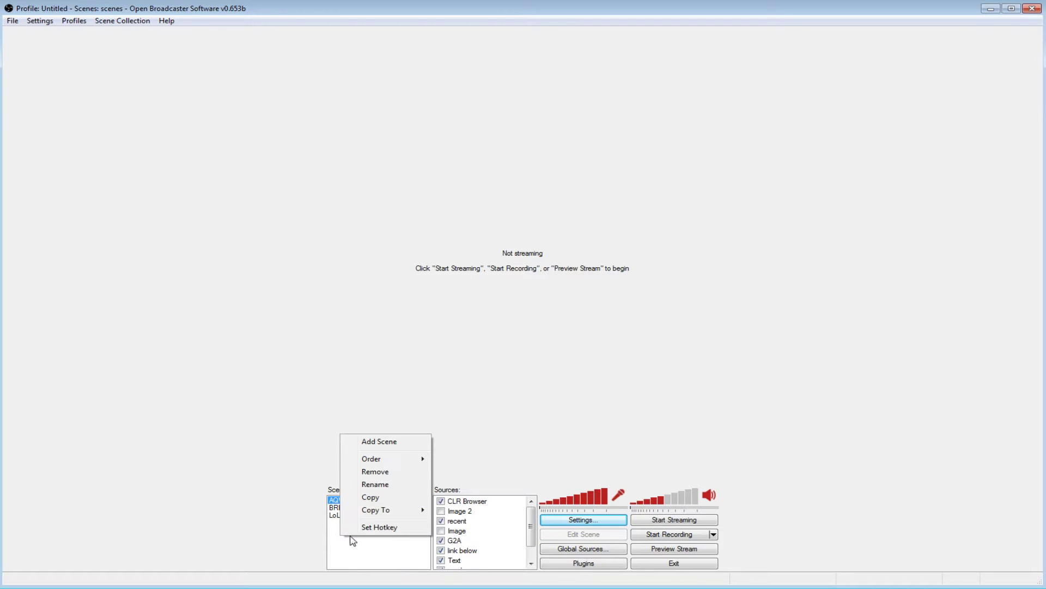
left_click(685, 325)
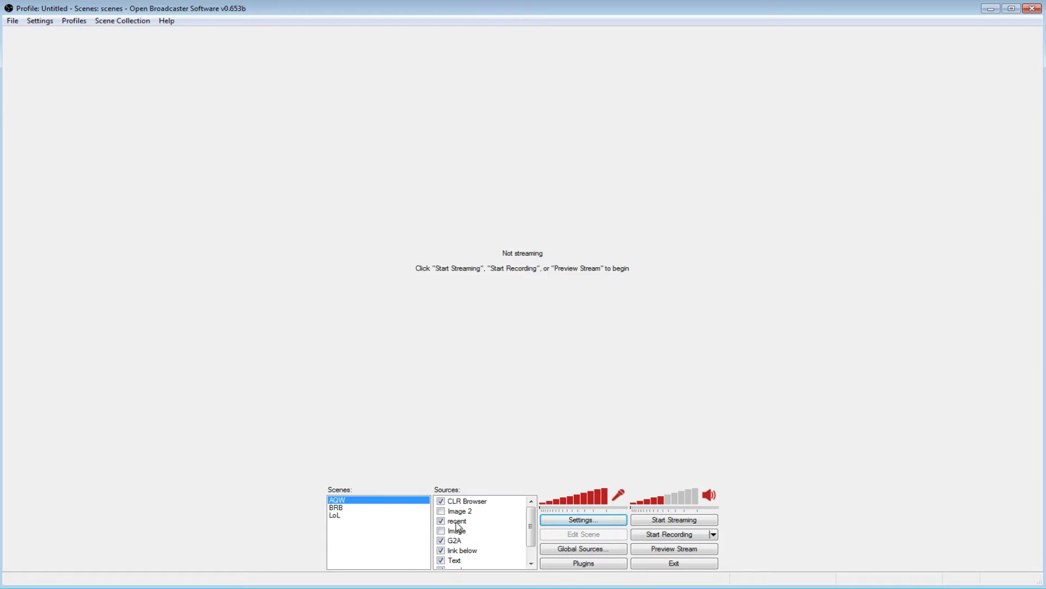
right_click(338, 542)
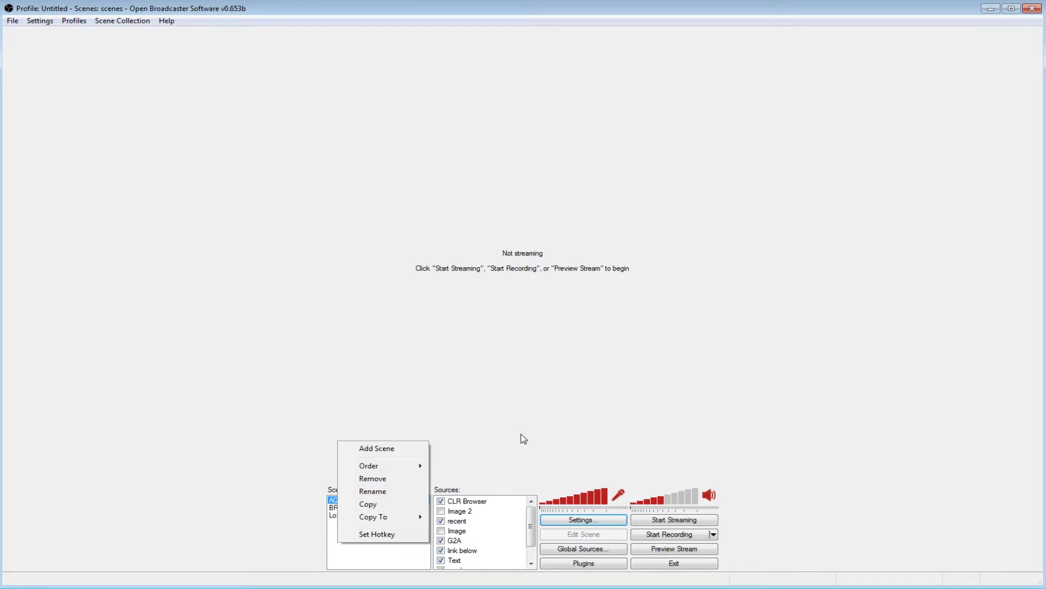
left_click(541, 371)
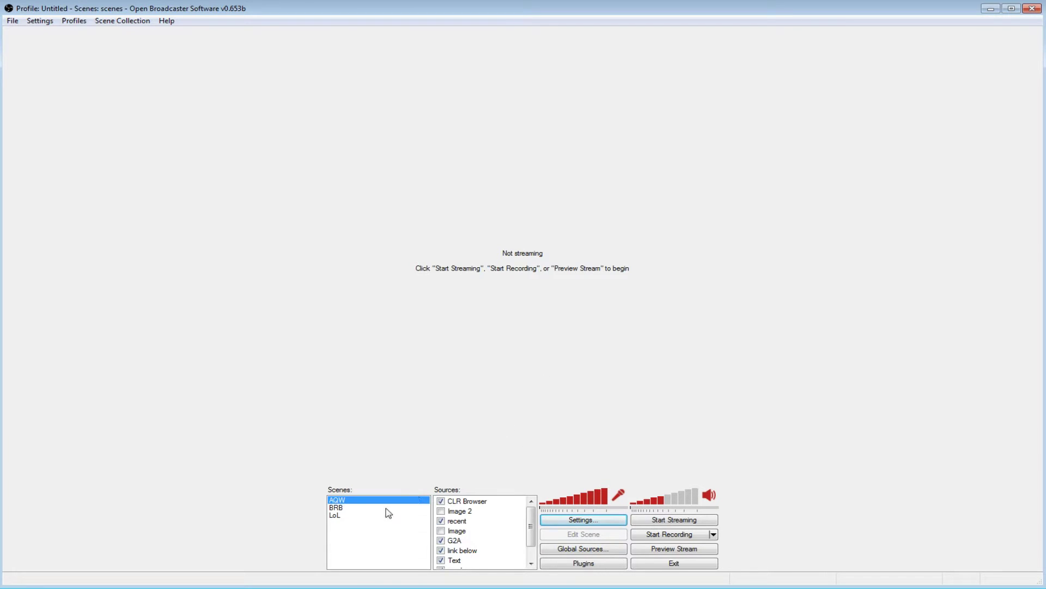
- Cycle through the BRB and AQW scenes, ending on the LoL scene
left_click(334, 510)
left_click(338, 513)
left_click(342, 500)
left_click(339, 507)
left_click(343, 516)
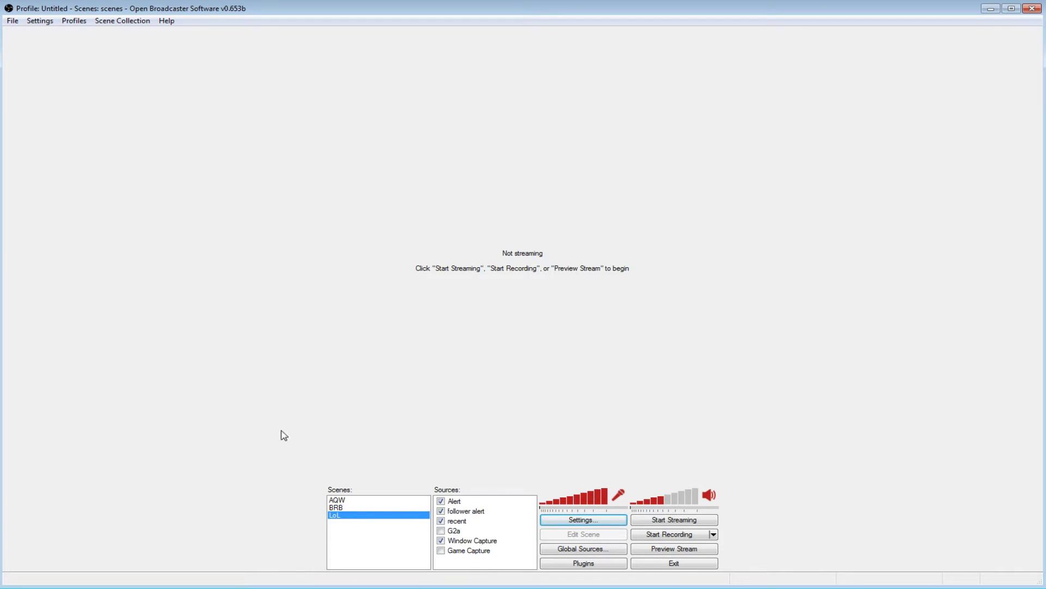
- Add a new scene, trying 'lol' first, then naming it 'vv' after the duplicate-name error
right_click(339, 544)
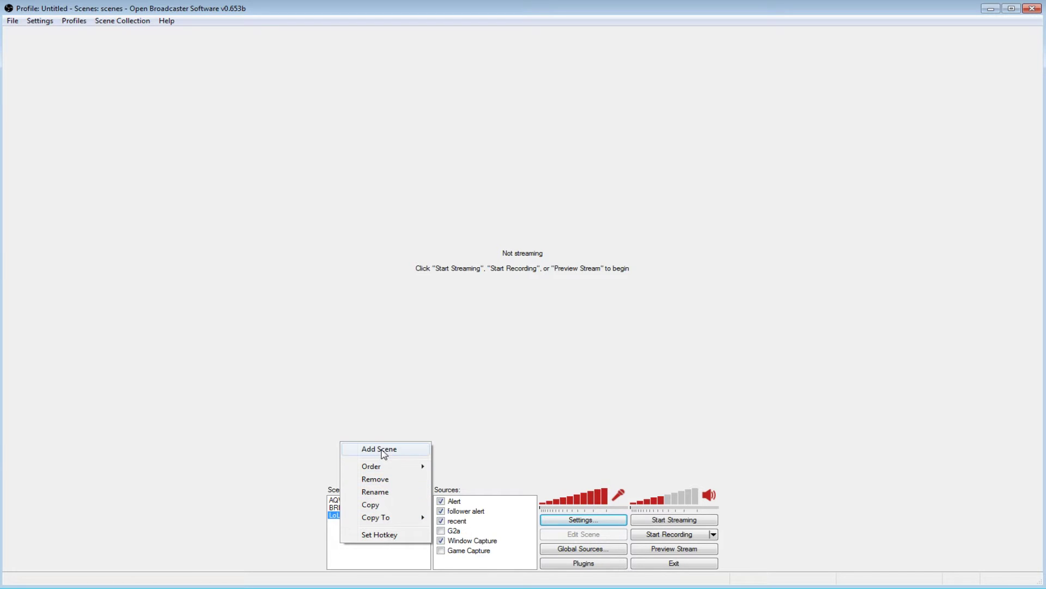
left_click(384, 450)
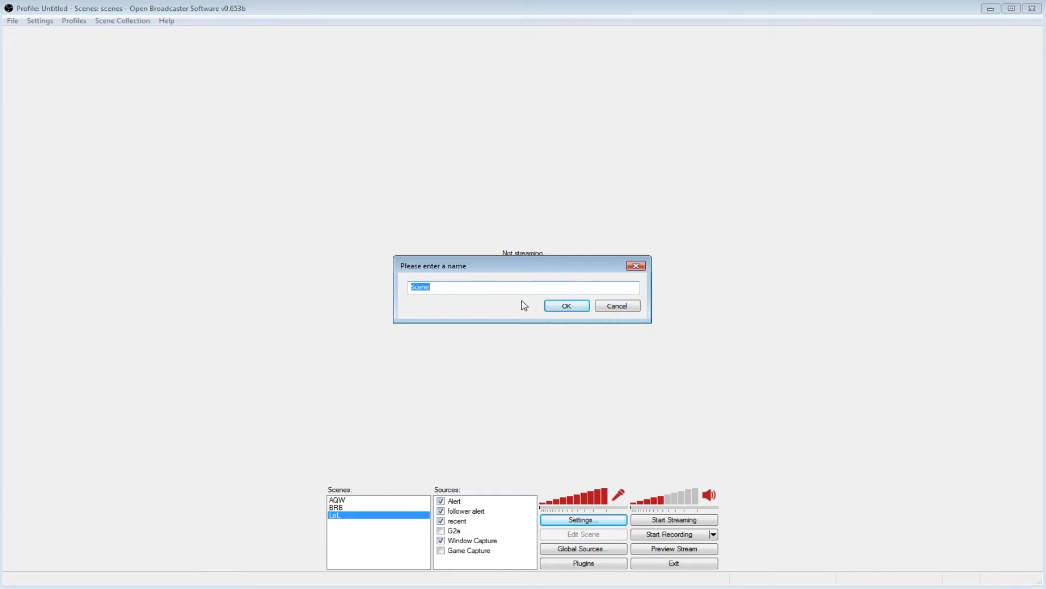
type("lol")
left_click(576, 309)
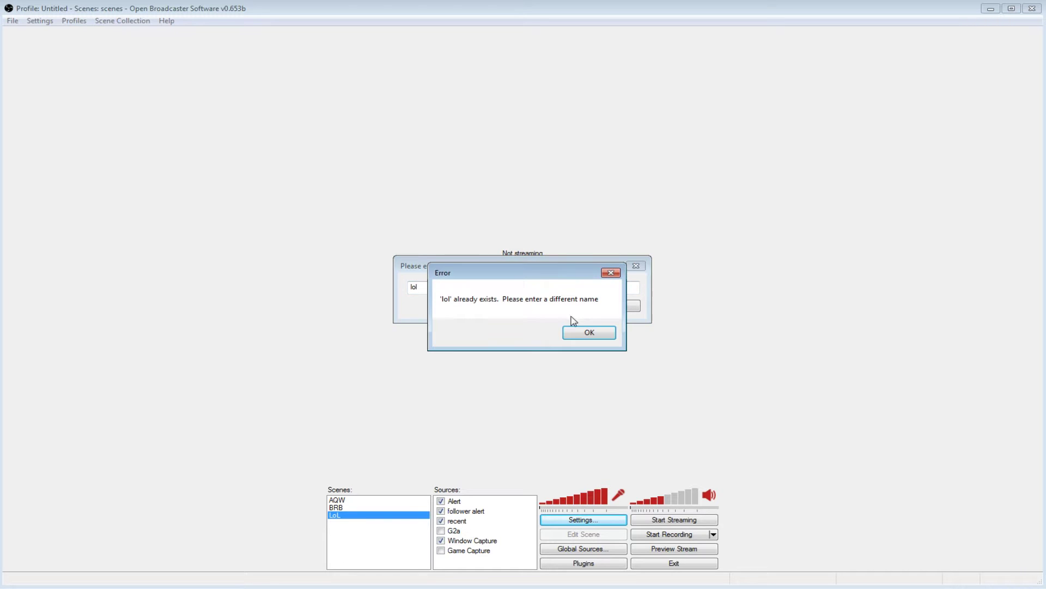
left_click(578, 329)
double_click(489, 287)
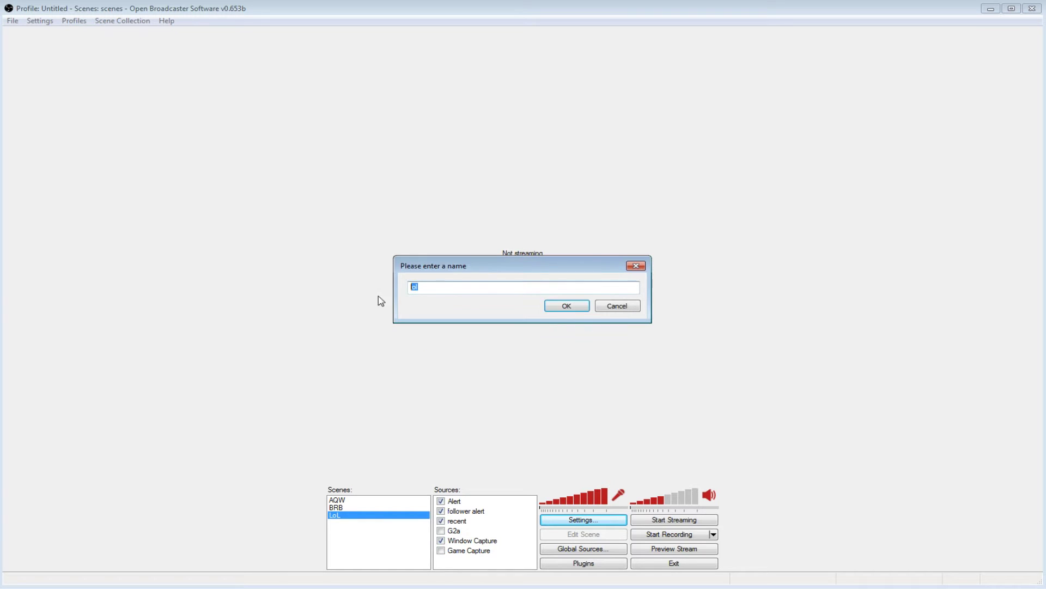
type("vv")
left_click(566, 309)
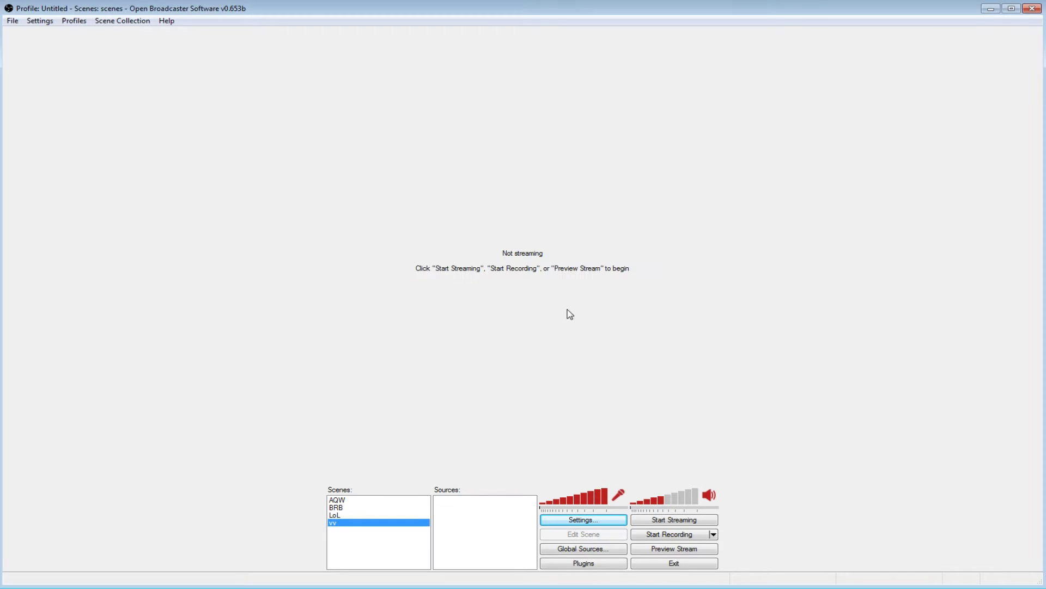
- Add a Game Capture source from the Sources menu and begin naming it 'fksofkos'
right_click(455, 518)
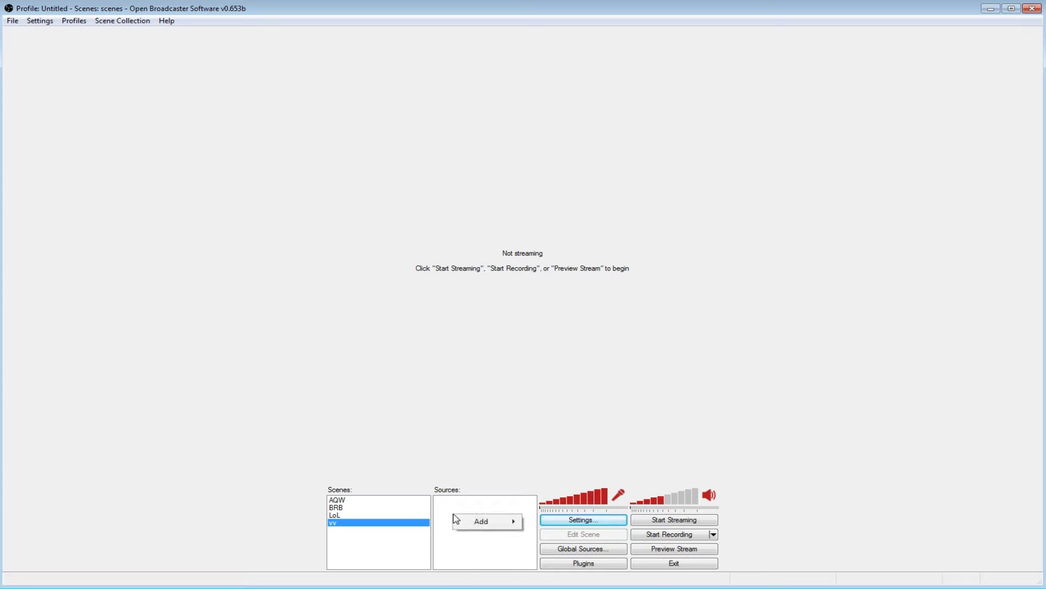
mouse_move(493, 525)
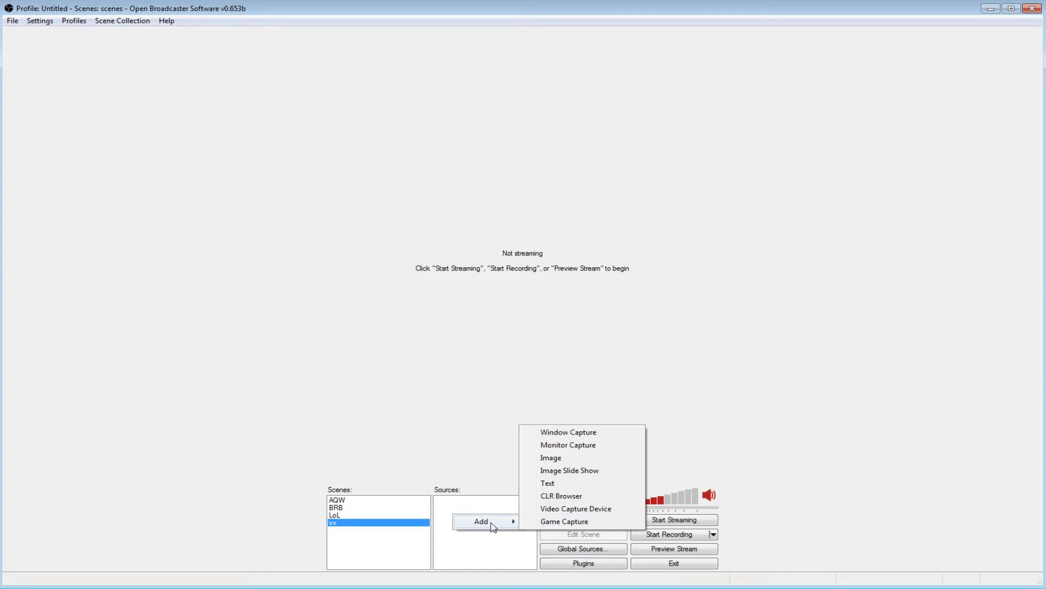
left_click(545, 526)
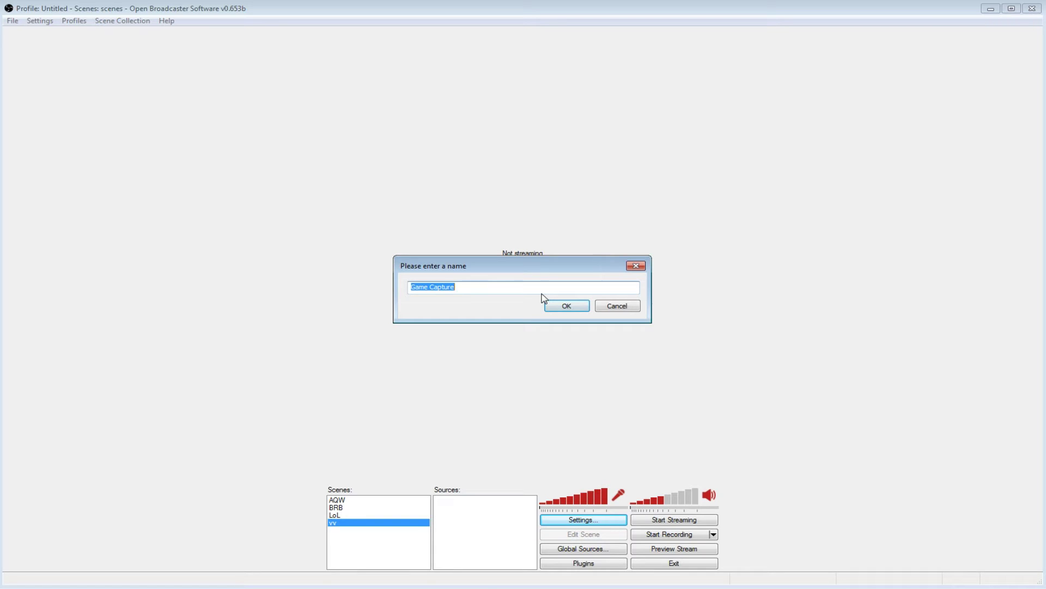
type("fksofkos")
- Confirm the 'fksofkos' name, check the capture Application list, and accept the Game Capture properties
left_click(573, 308)
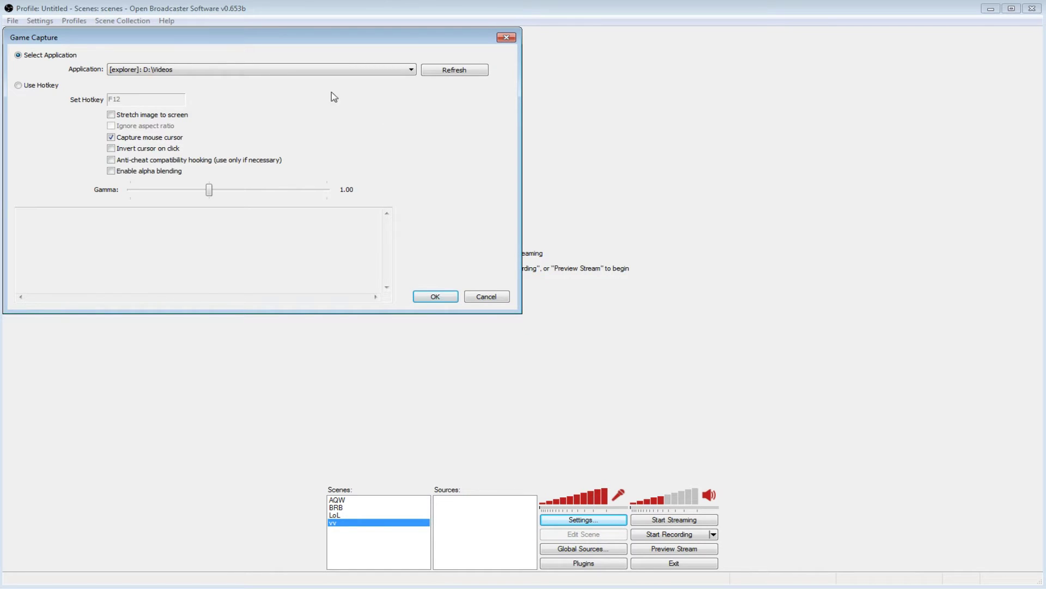
left_click(276, 71)
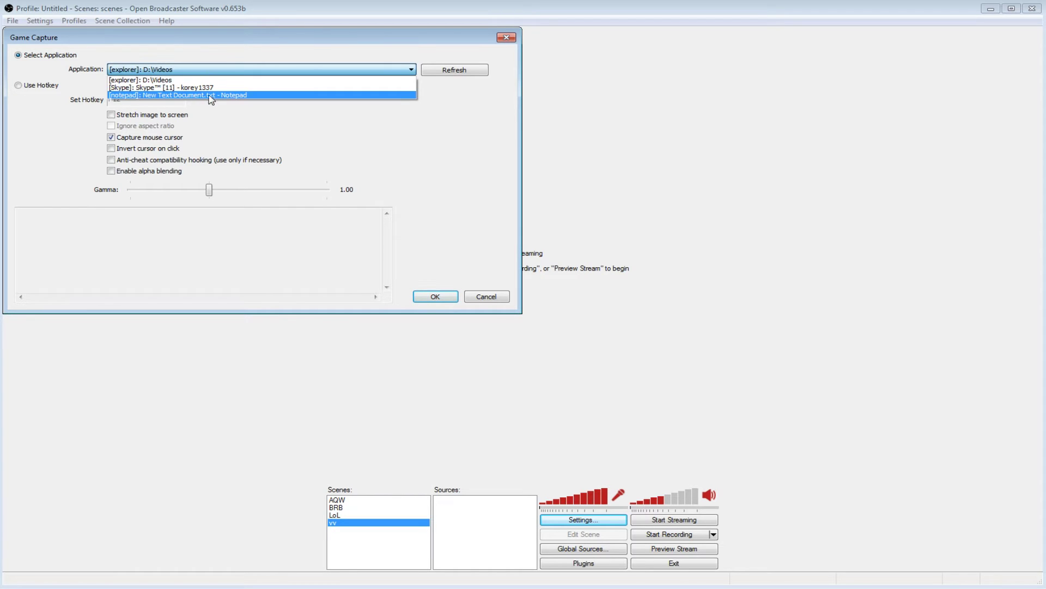
left_click(212, 80)
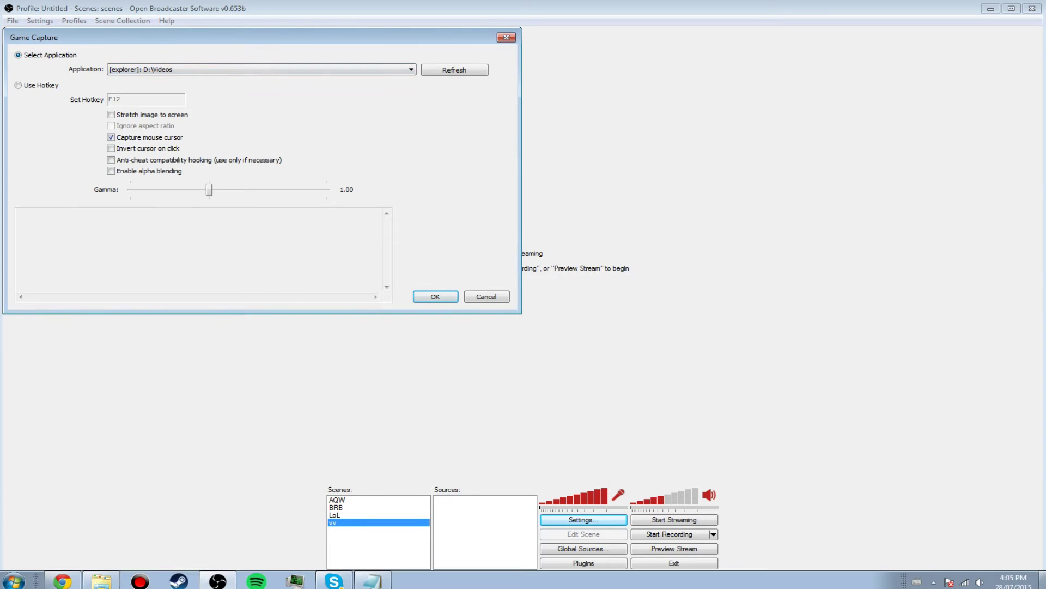
left_click(1043, 580)
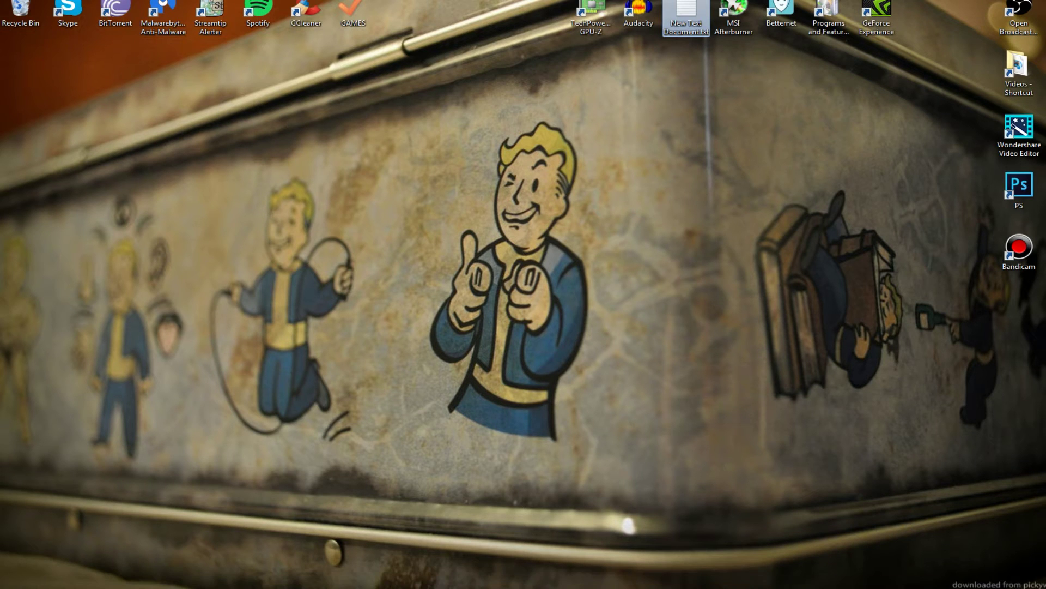
mouse_move(424, 582)
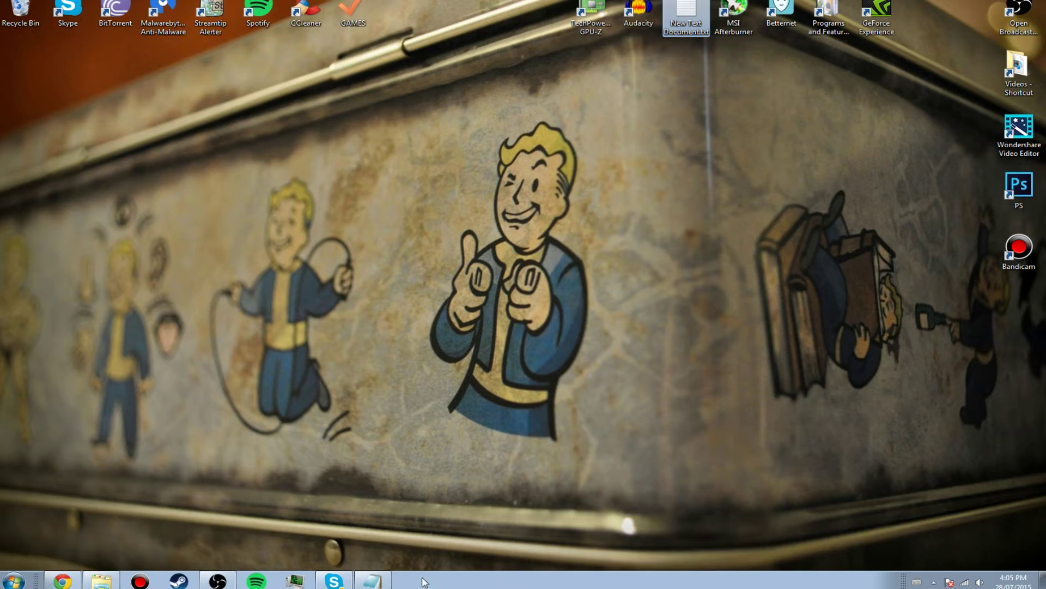
left_click(218, 581)
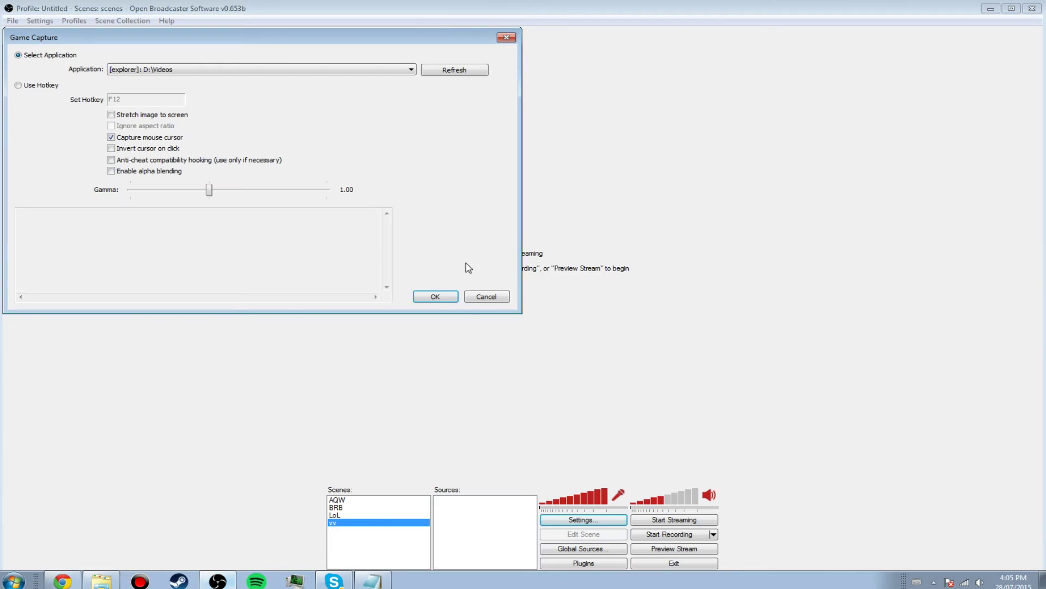
left_click(383, 71)
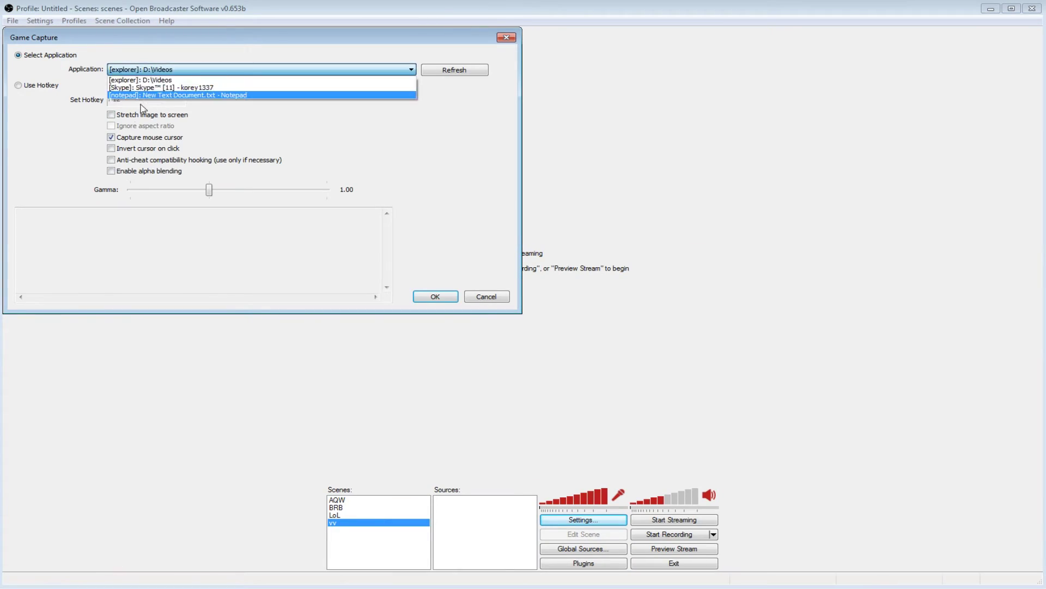
left_click(437, 297)
left_click(437, 297)
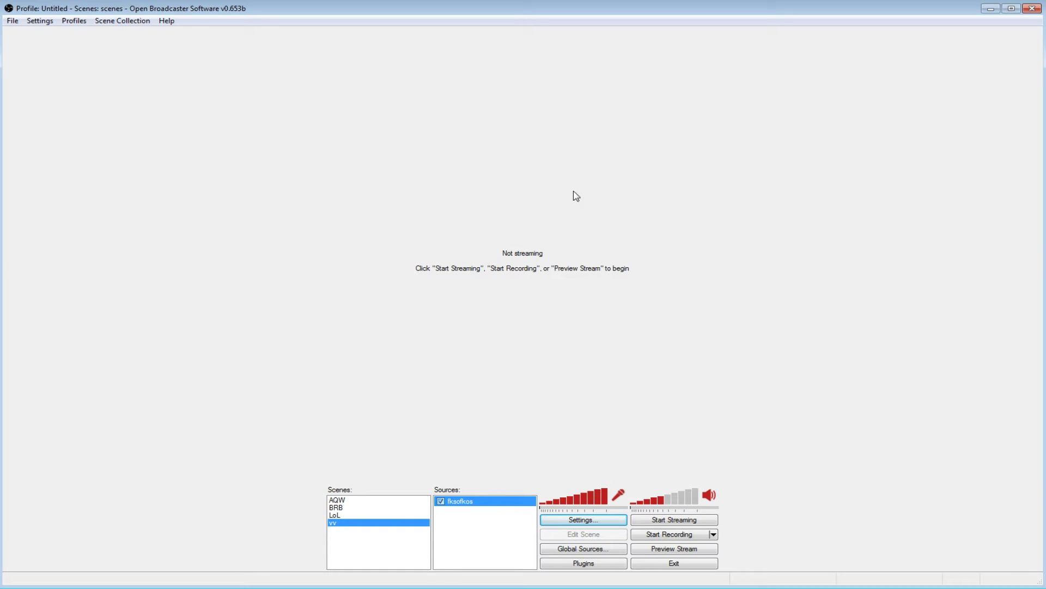
- Open and dismiss the Sources and fksofkos context menus without changing anything
right_click(461, 533)
mouse_move(494, 559)
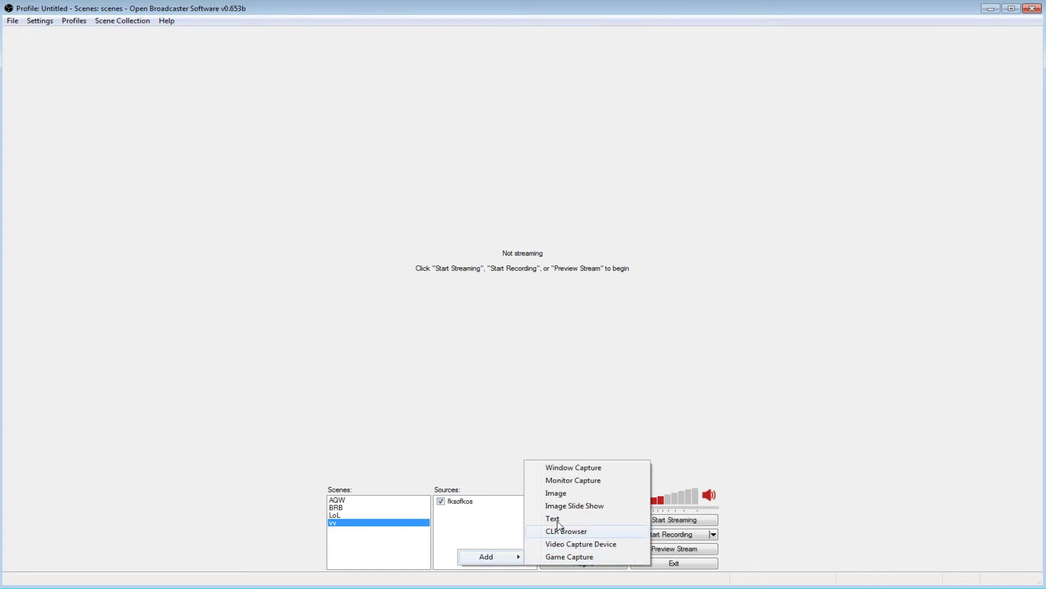
left_click(464, 501)
right_click(466, 501)
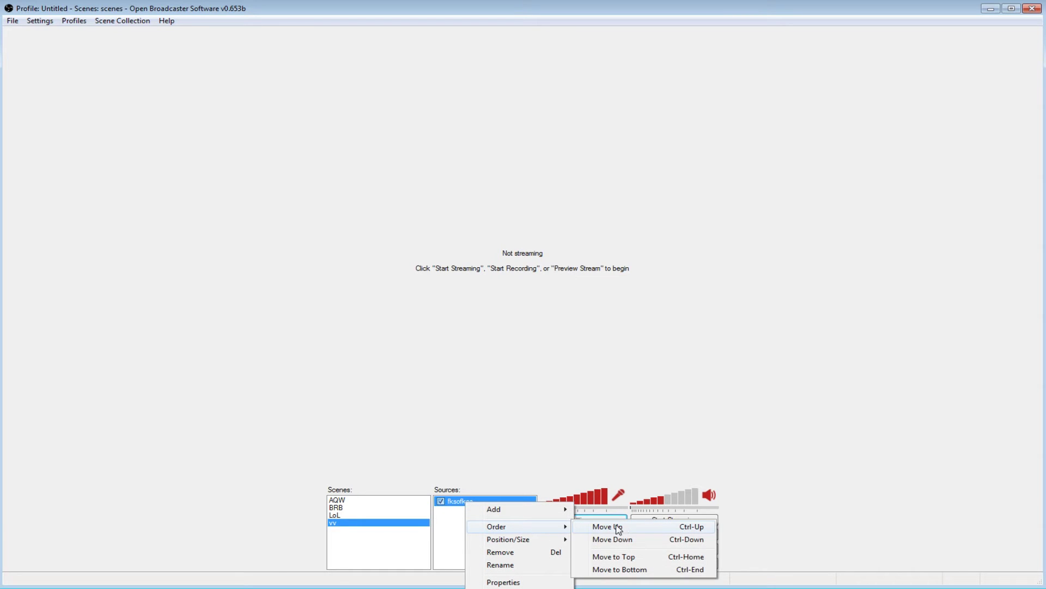
left_click(483, 424)
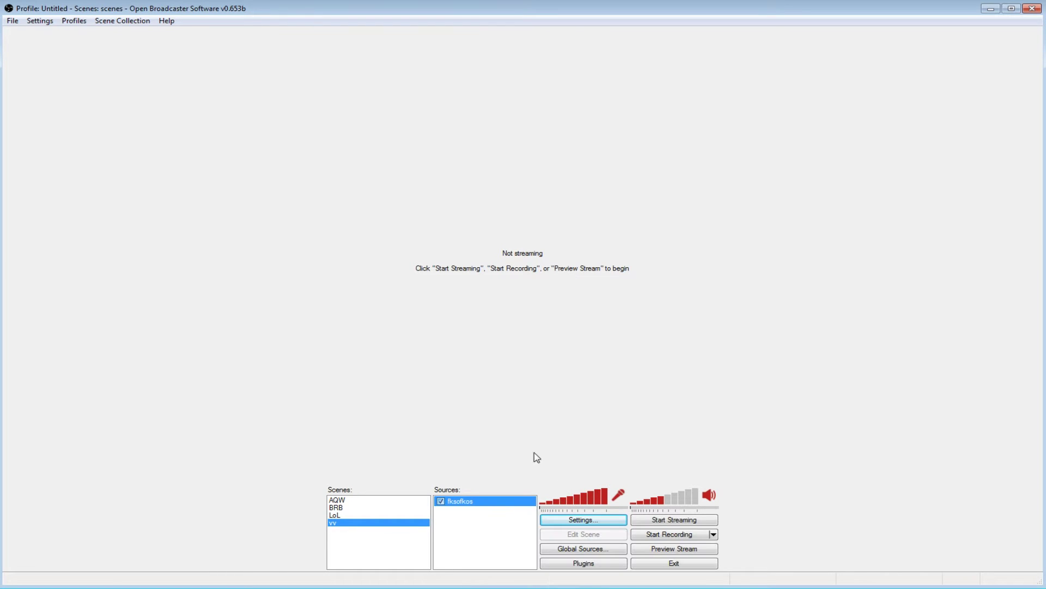
- In Settings > Encoding, keep x264 with CBR and set Max Bitrate to 2000 kb/s
left_click(591, 523)
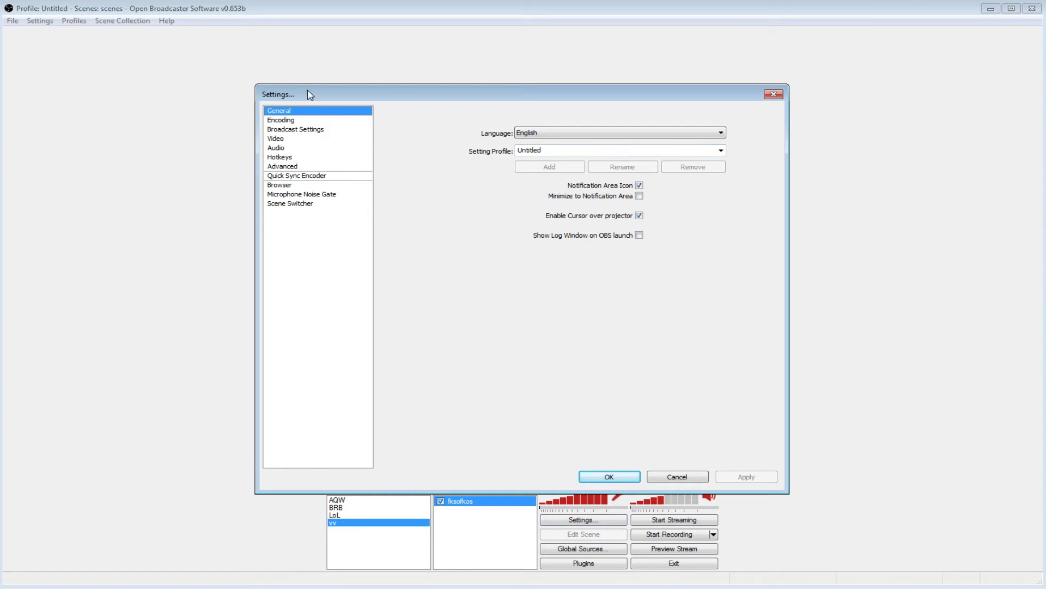
left_click_drag(307, 95, 331, 116)
left_click(307, 141)
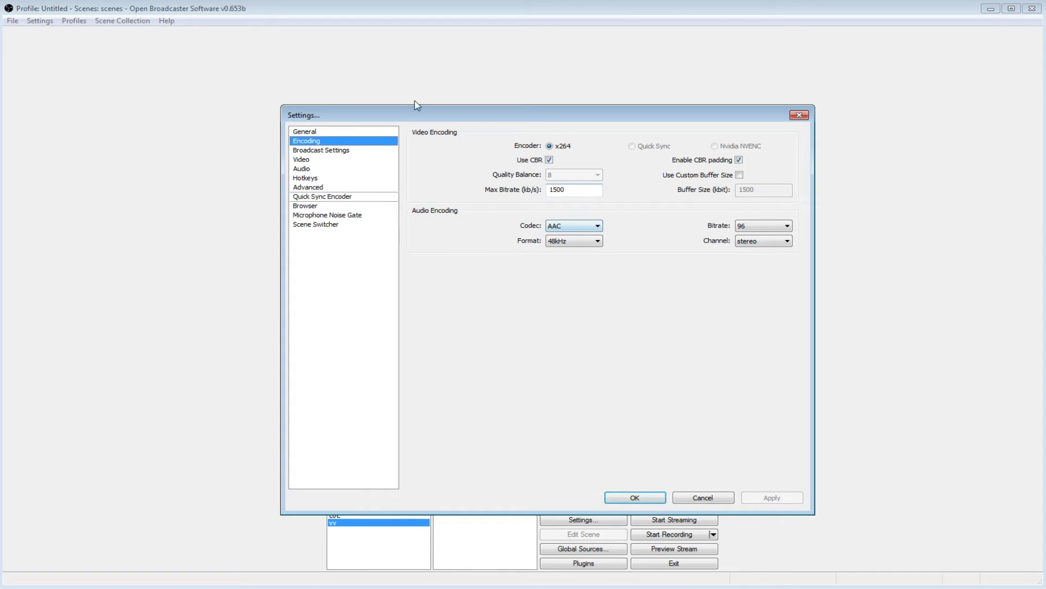
left_click_drag(400, 121, 352, 107)
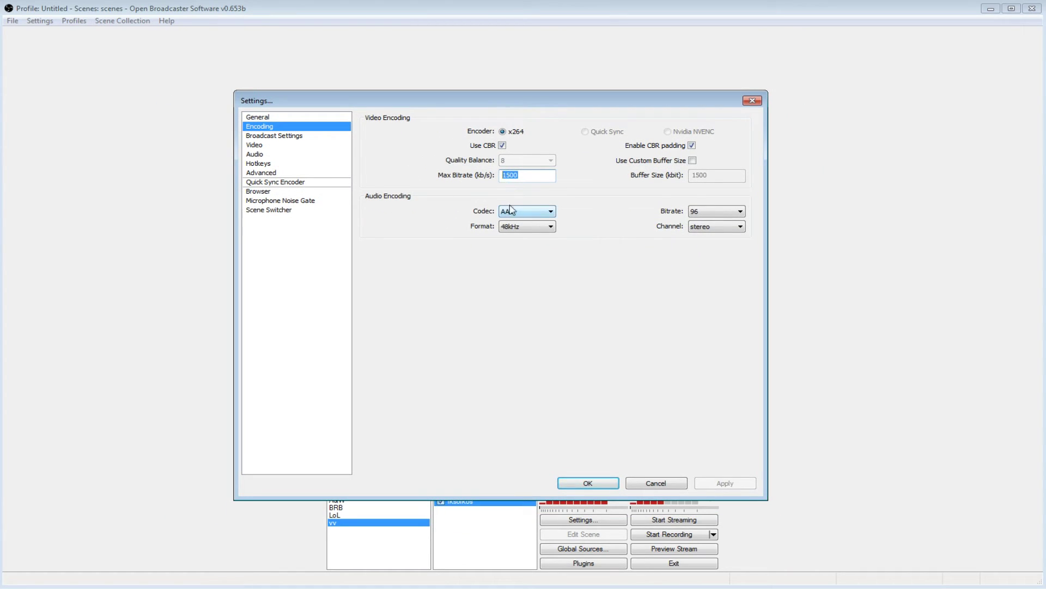
mouse_move(525, 175)
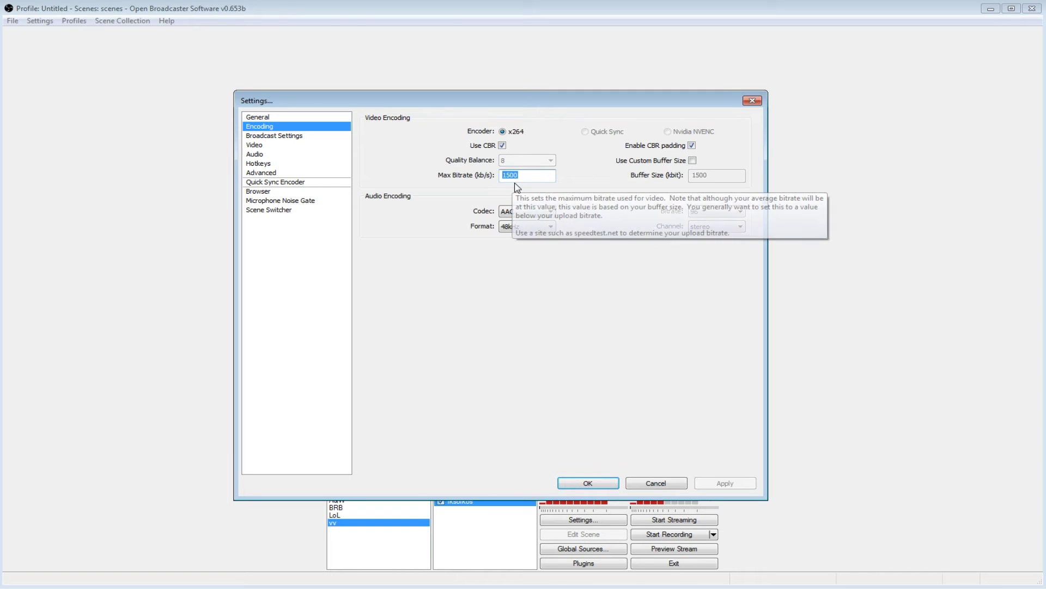
type("2000")
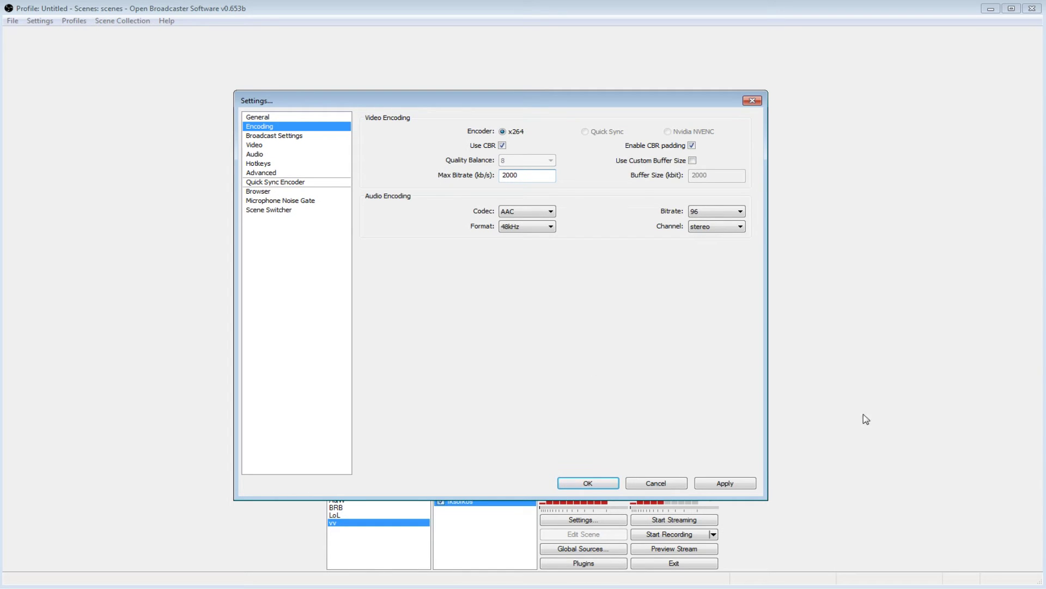
left_click_drag(570, 102, 562, 100)
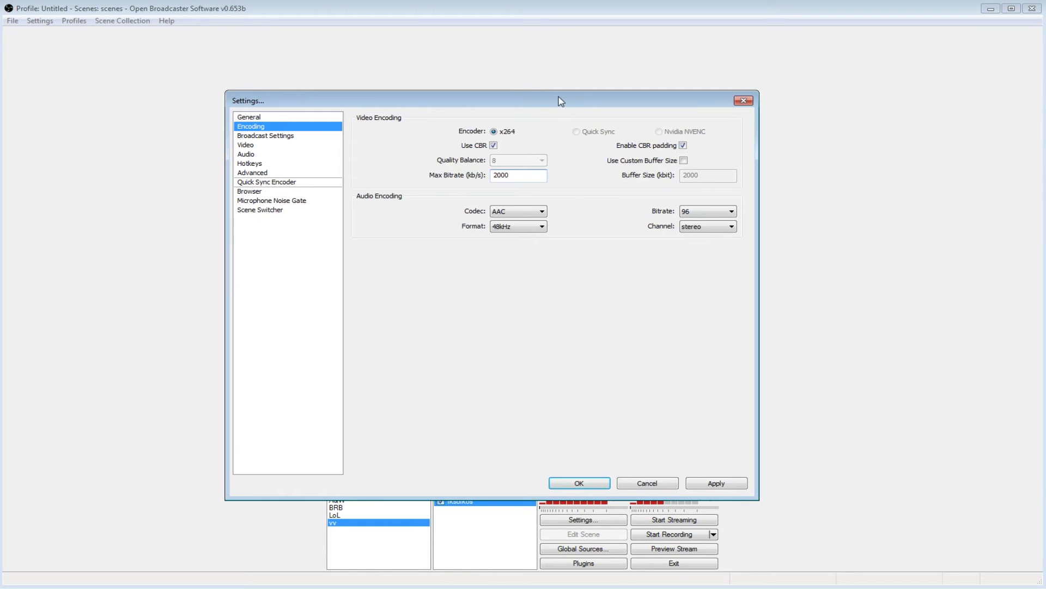
- Apply the settings, start Preview Stream, and enable the fksofkos source
left_click(580, 482)
left_click(674, 549)
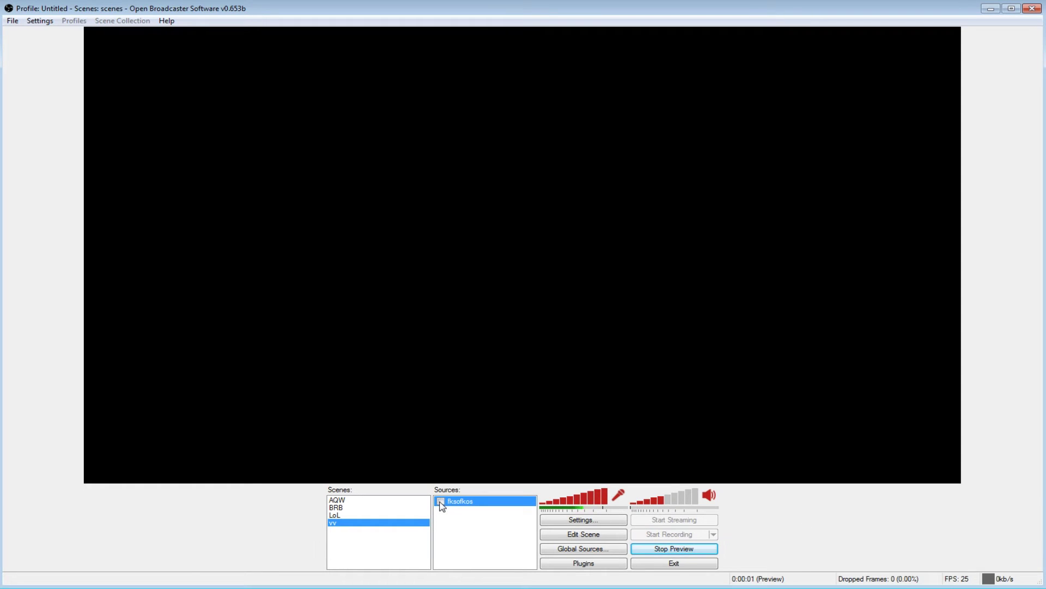
left_click(441, 503)
- Reopen Settings, review the 2000 kb/s Max Bitrate on Encoding, then show Broadcast Settings
left_click(582, 524)
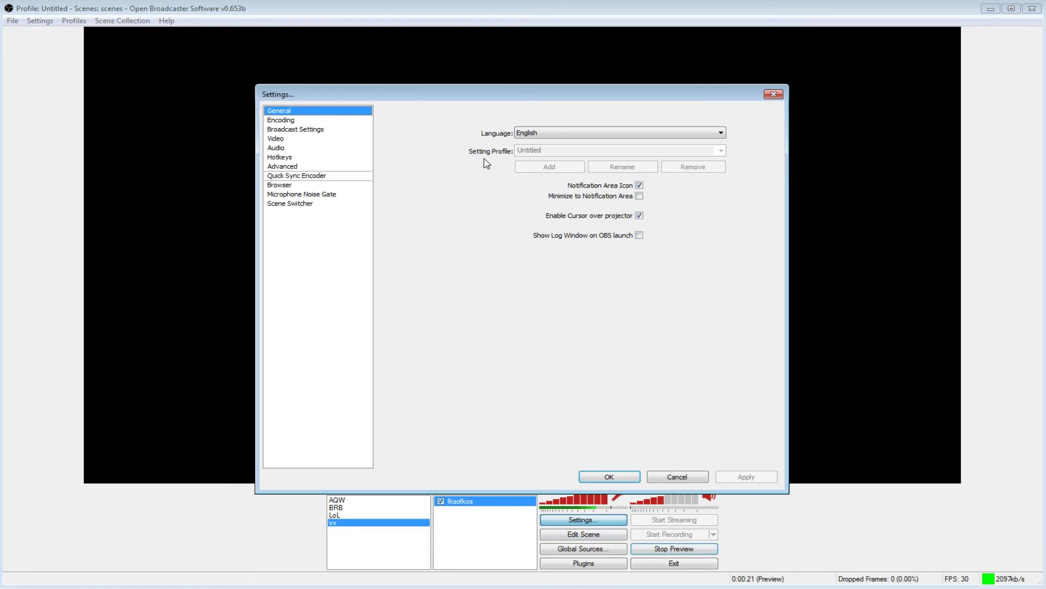
left_click(303, 120)
left_click(297, 129)
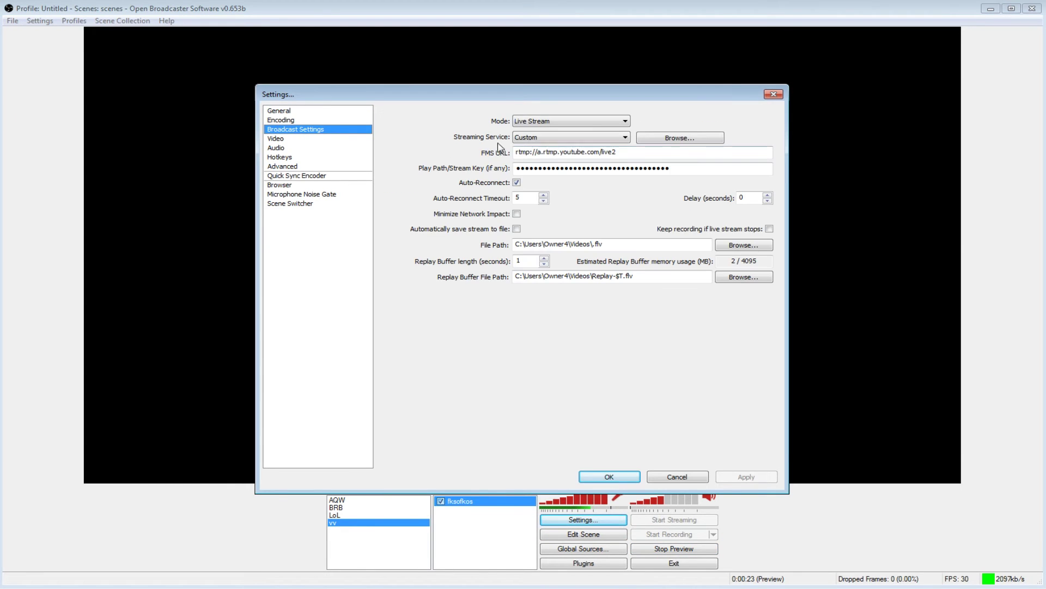
left_click(305, 120)
double_click(531, 169)
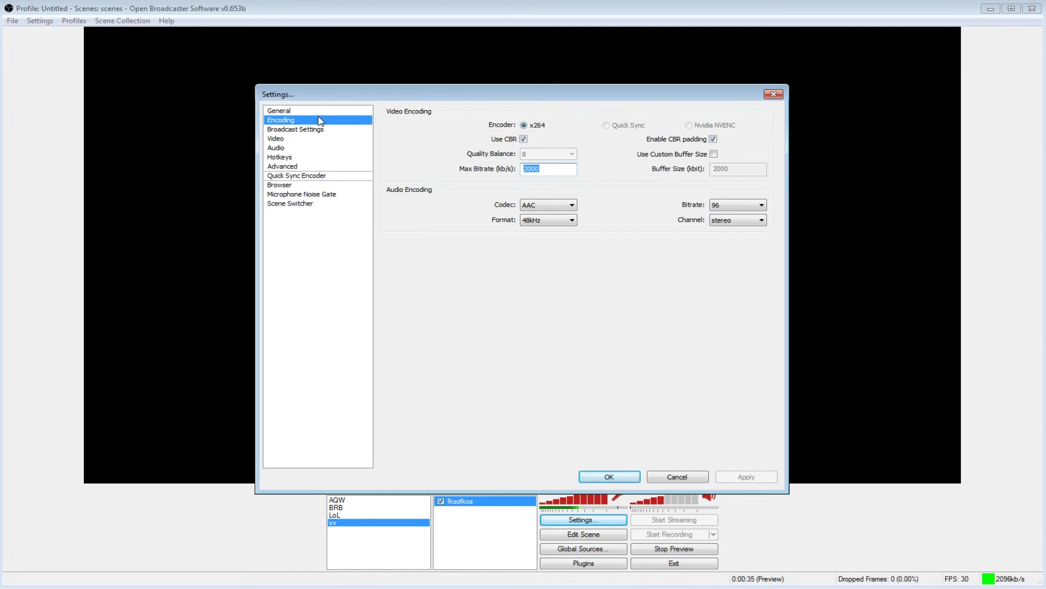
left_click_drag(289, 94, 272, 94)
left_click(280, 129)
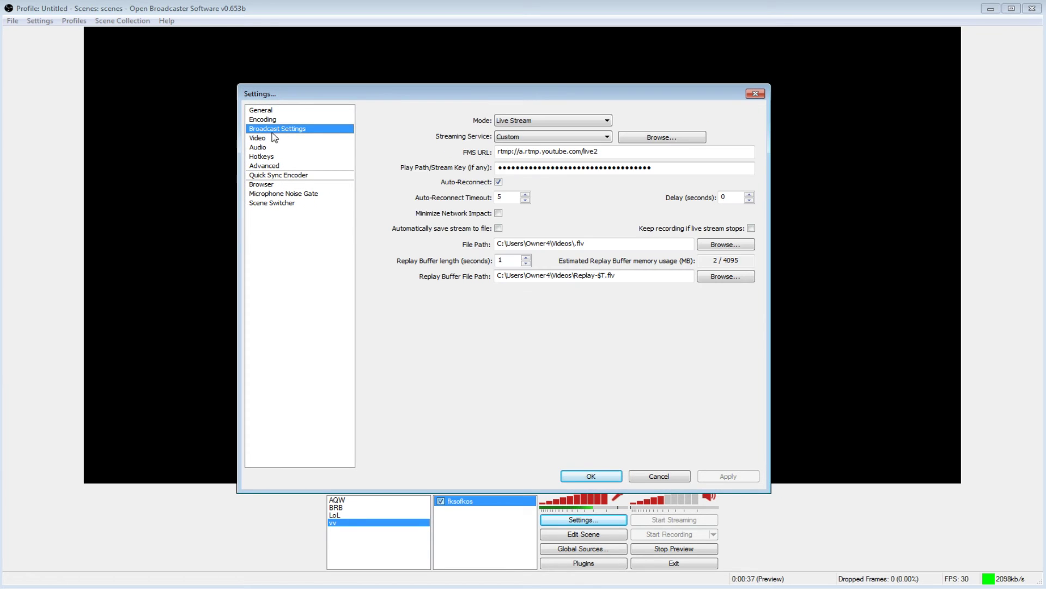
left_click_drag(600, 151, 497, 152)
left_click_drag(653, 167, 501, 167)
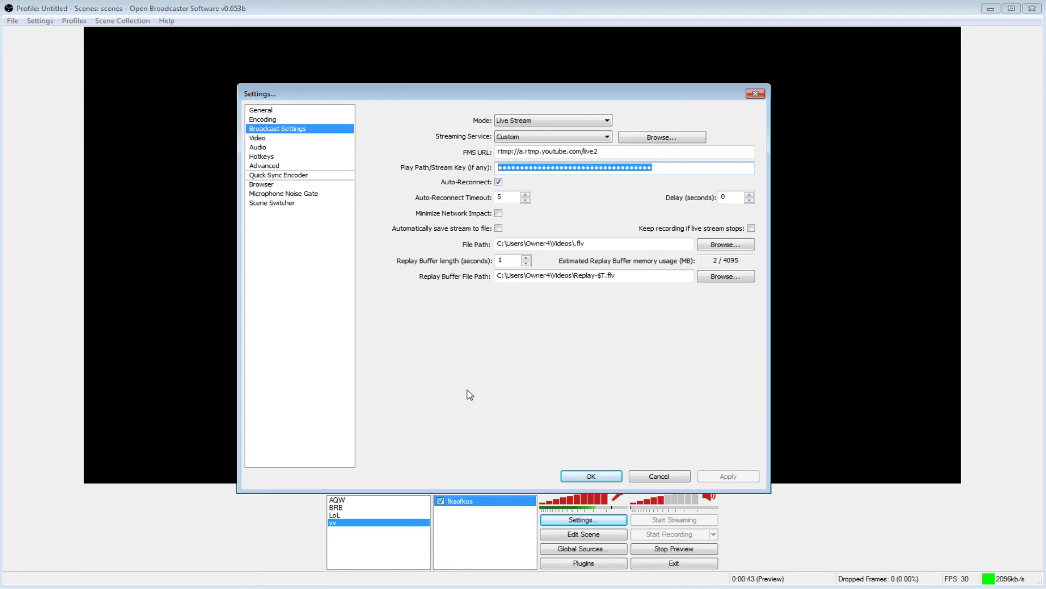
left_click_drag(681, 94, 715, 79)
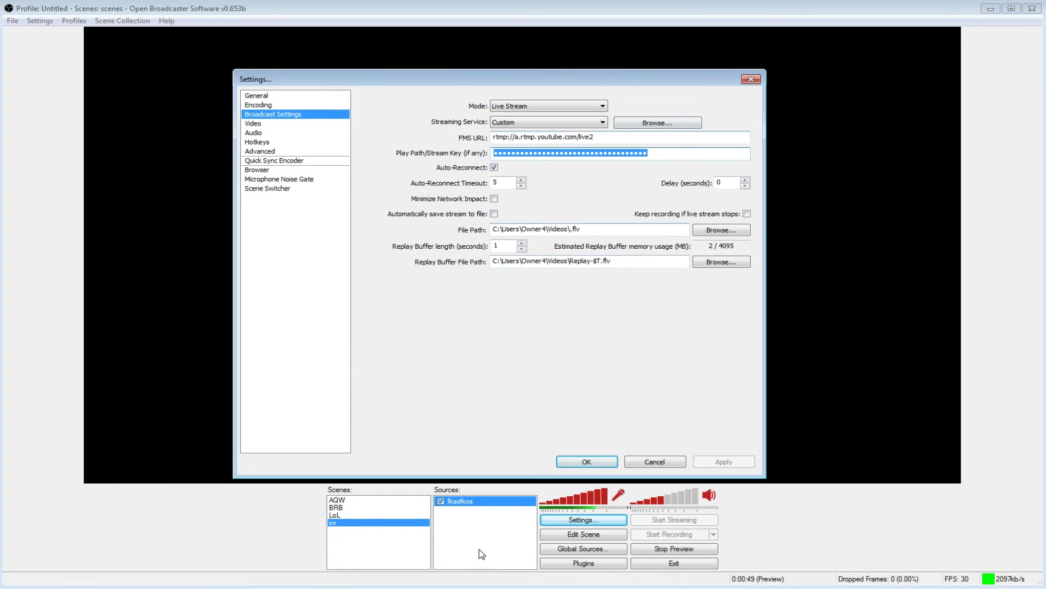
mouse_move(454, 586)
left_click(372, 581)
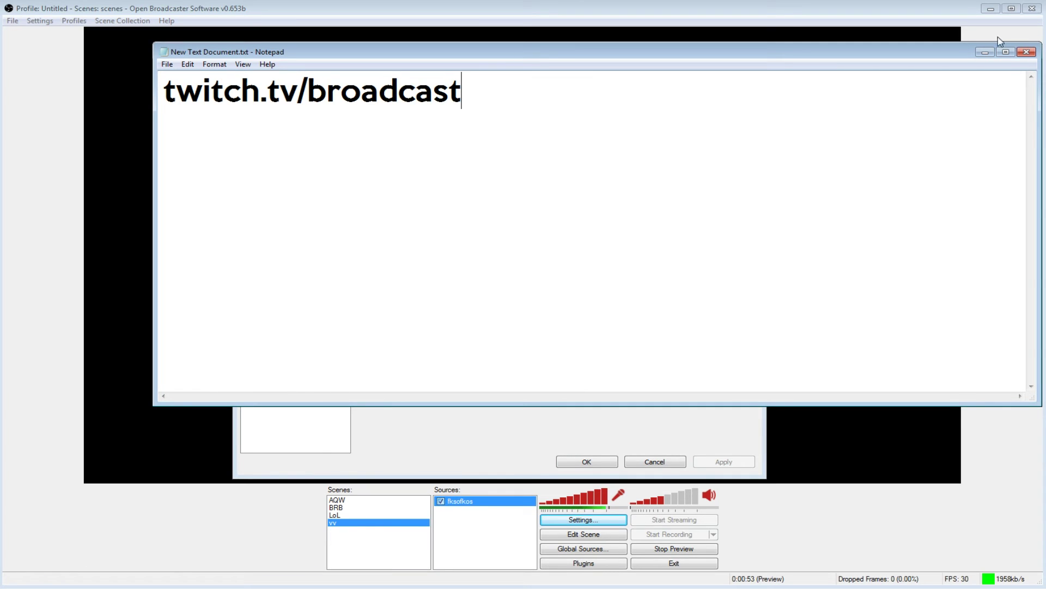
left_click(986, 53)
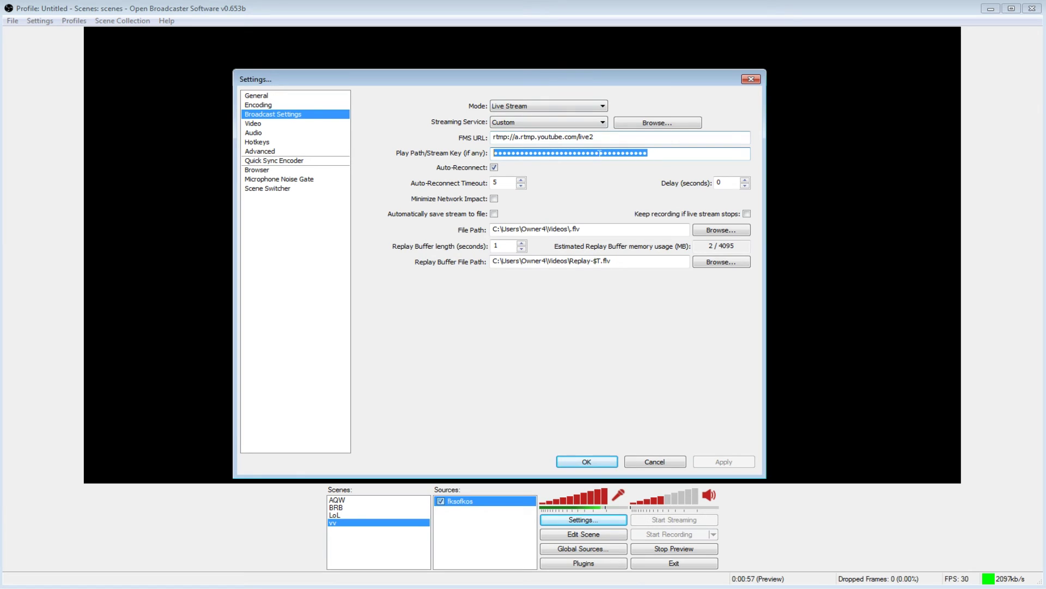
- Switch the streaming service to Twitch with the San Francisco server
left_click(520, 122)
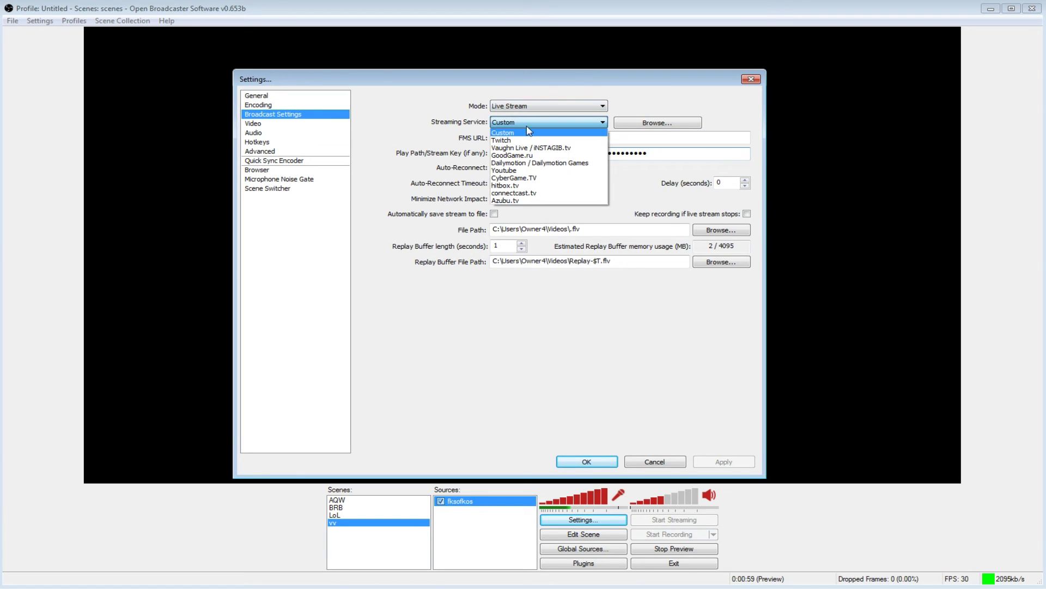
left_click(526, 140)
left_click(547, 137)
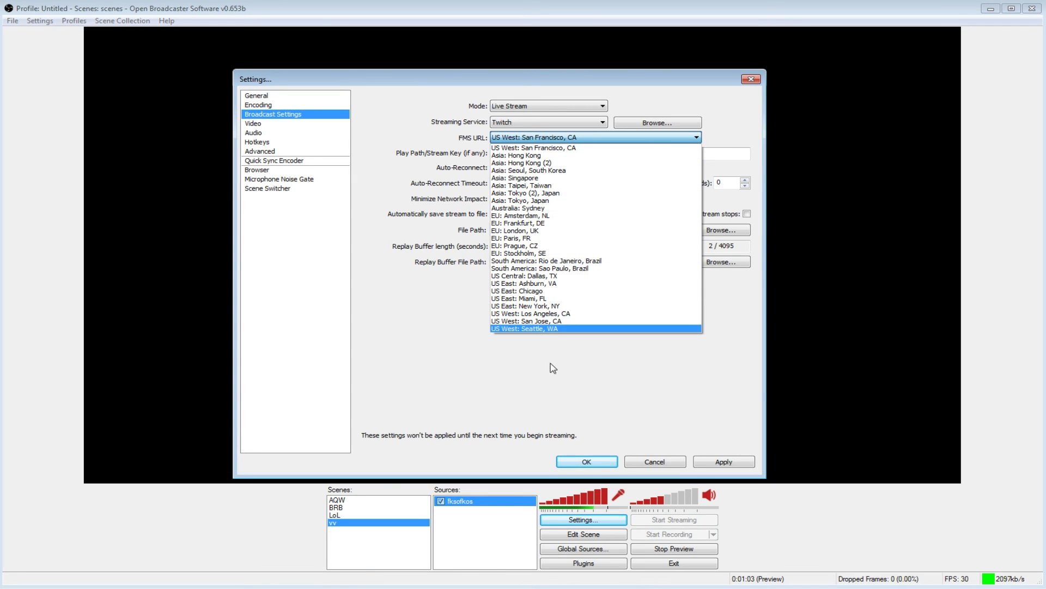
left_click(549, 361)
left_click(544, 155)
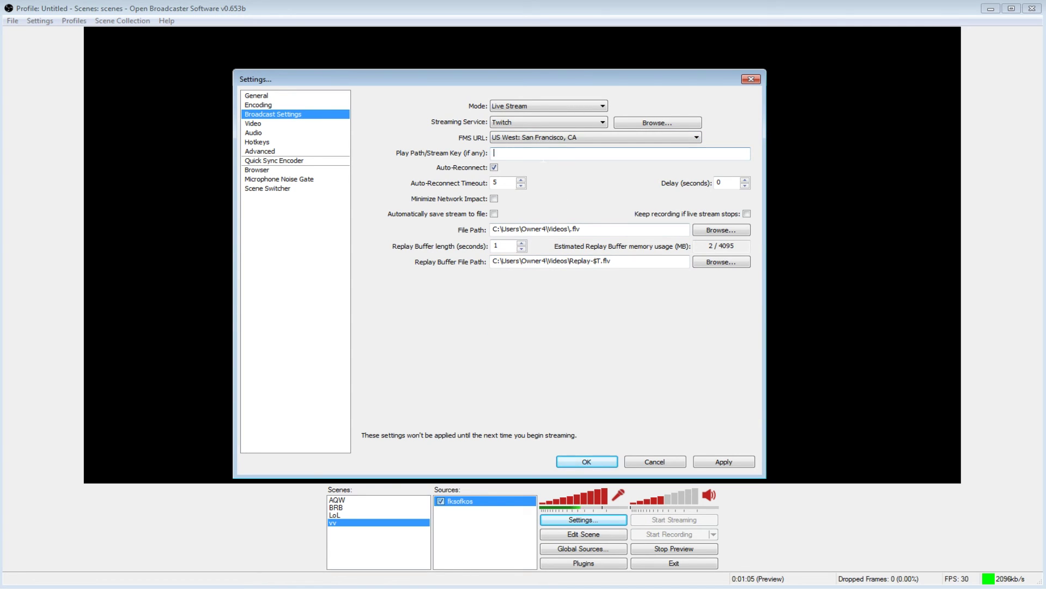
- Revert the streaming service to Custom, leaving the server URL and stream key empty
left_click(513, 123)
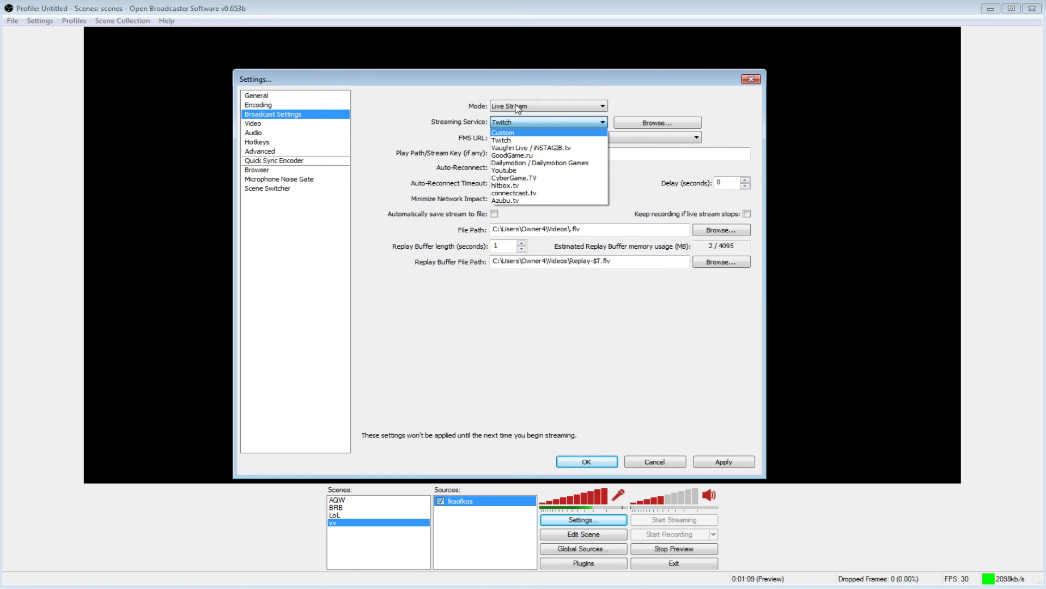
left_click(503, 133)
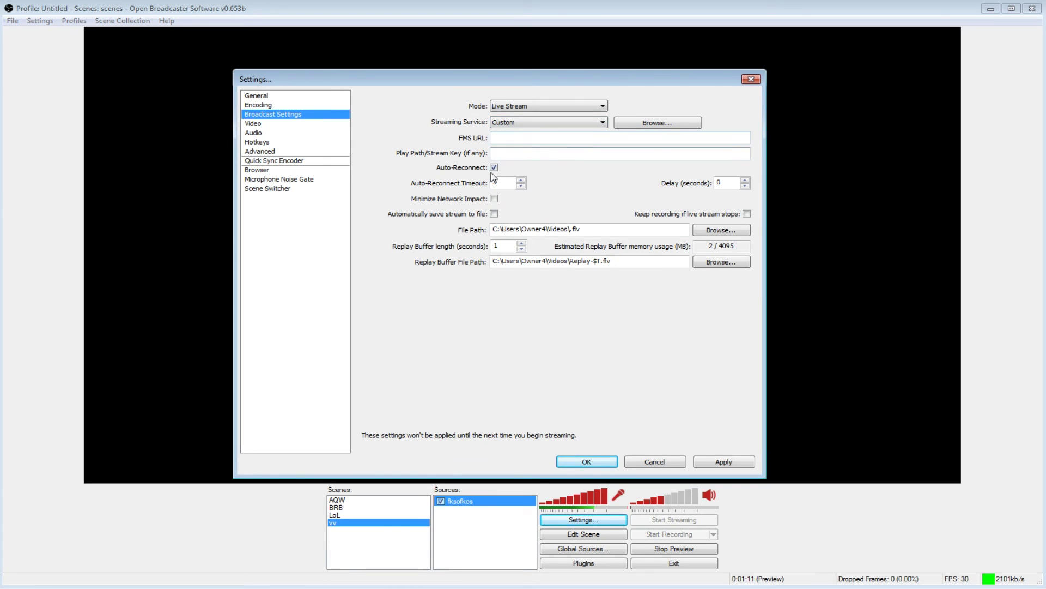
left_click(494, 137)
left_click_drag(664, 79, 656, 54)
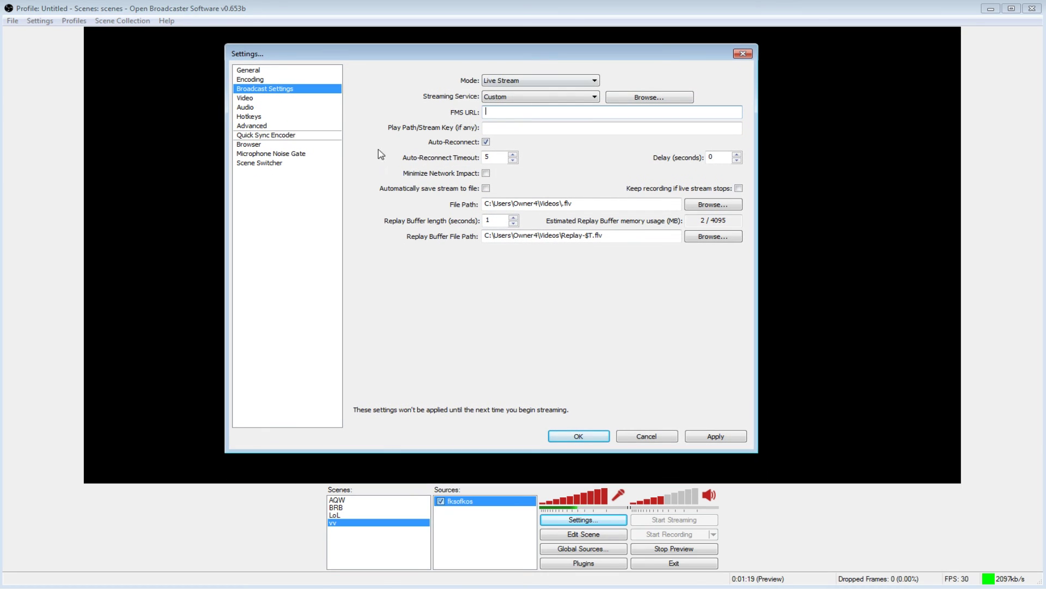
left_click(246, 98)
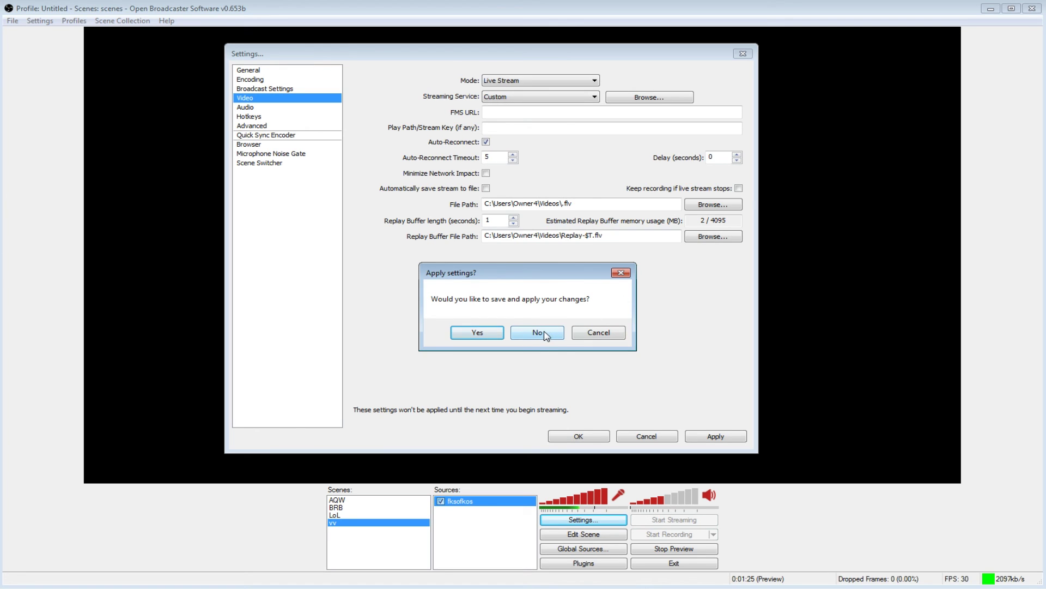
- Decline saving the unsaved broadcast setting changes
left_click(621, 273)
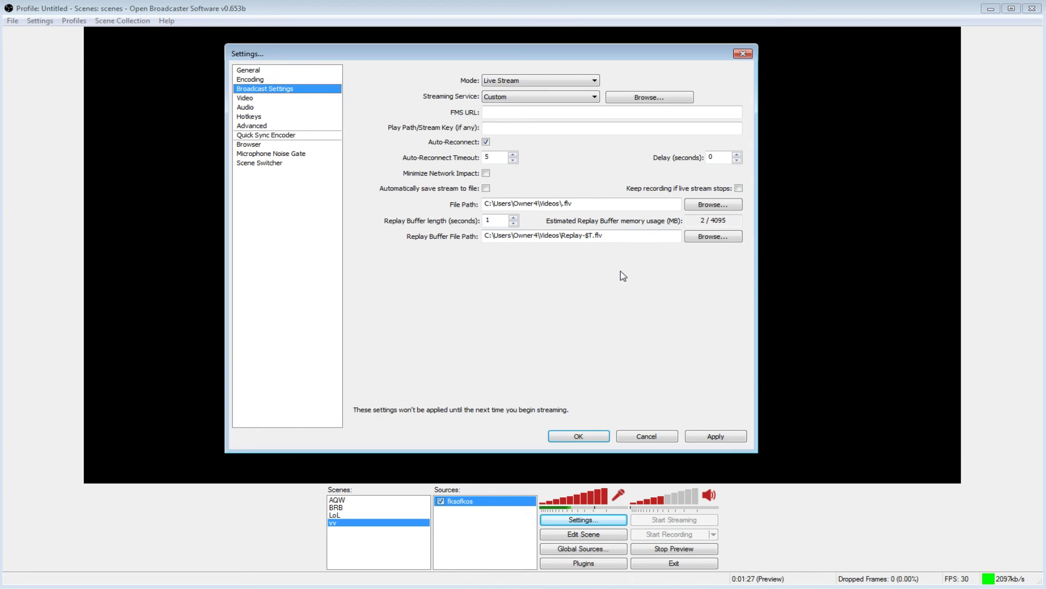
left_click(246, 108)
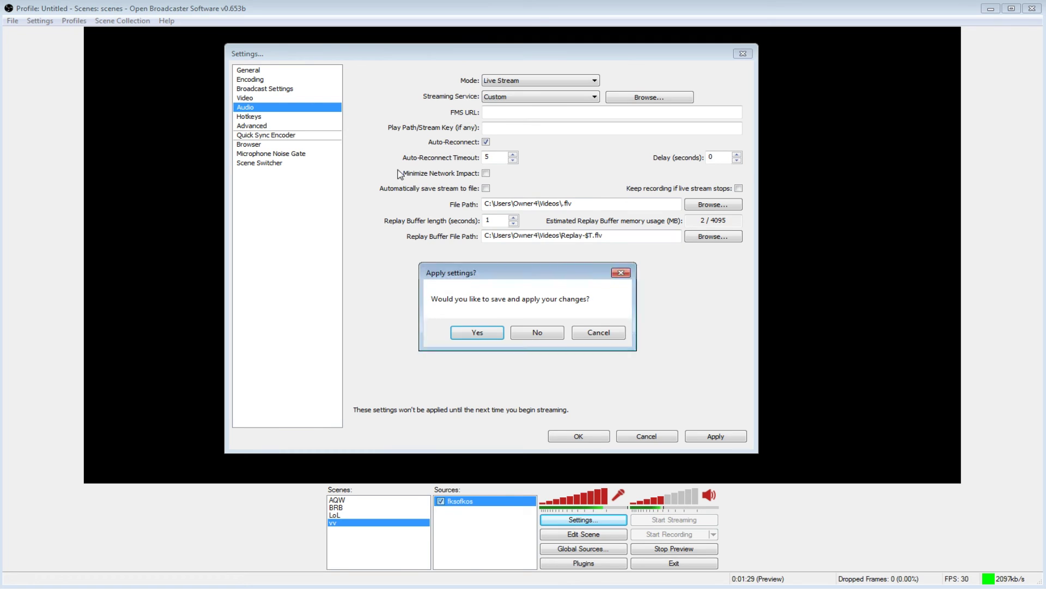
left_click(478, 332)
- Browse the settings categories through Quick Sync to the Advanced page
left_click(247, 117)
key("Up")
key("Up")
left_click(264, 134)
left_click(249, 125)
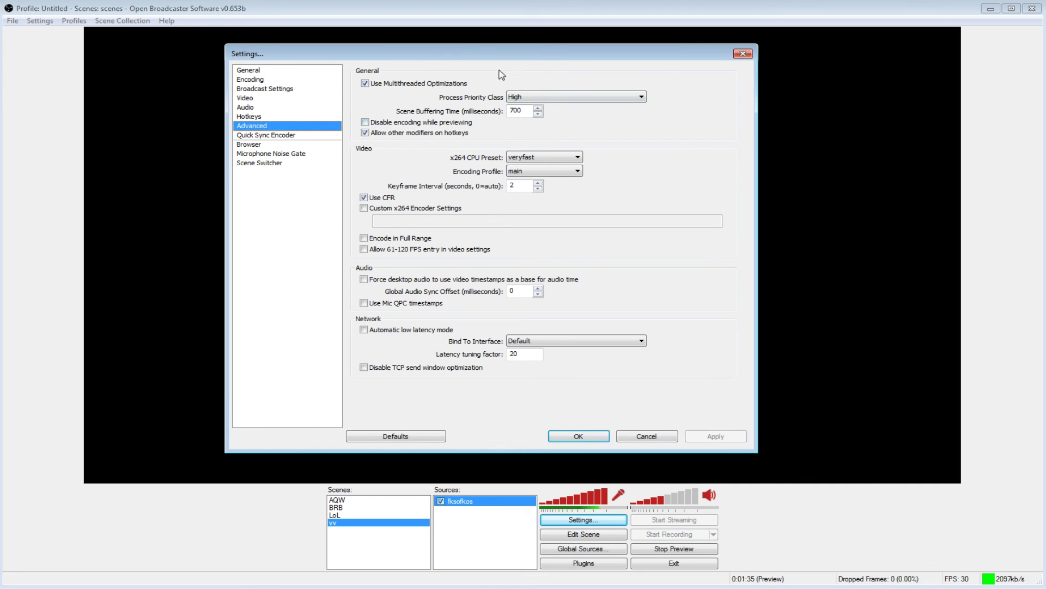
left_click_drag(472, 51, 444, 57)
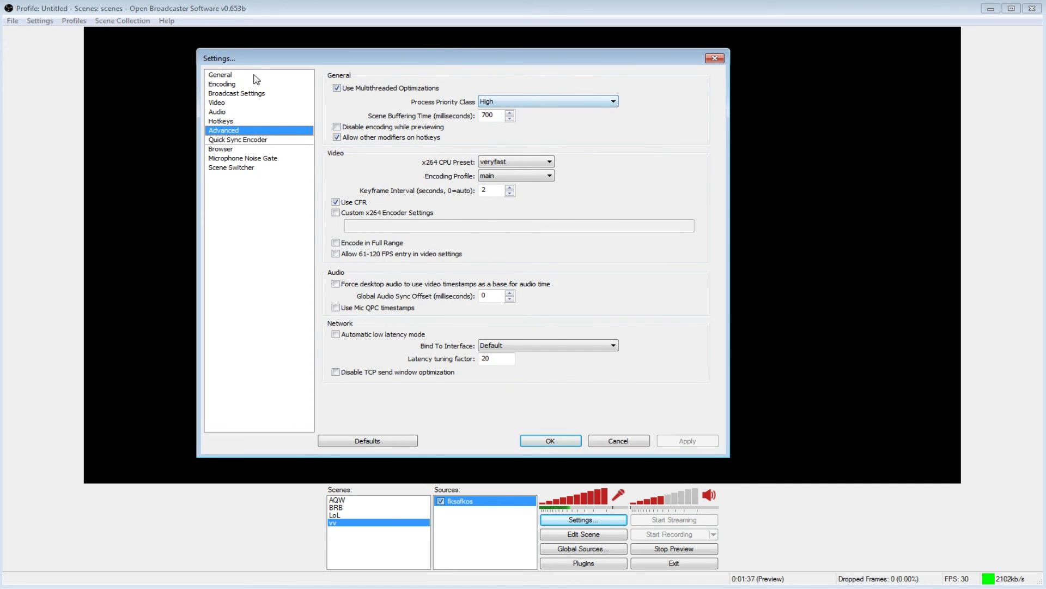
- Review the Video settings: 1280×720 at 30 FPS with 16:9 aspect ratio
left_click(260, 122)
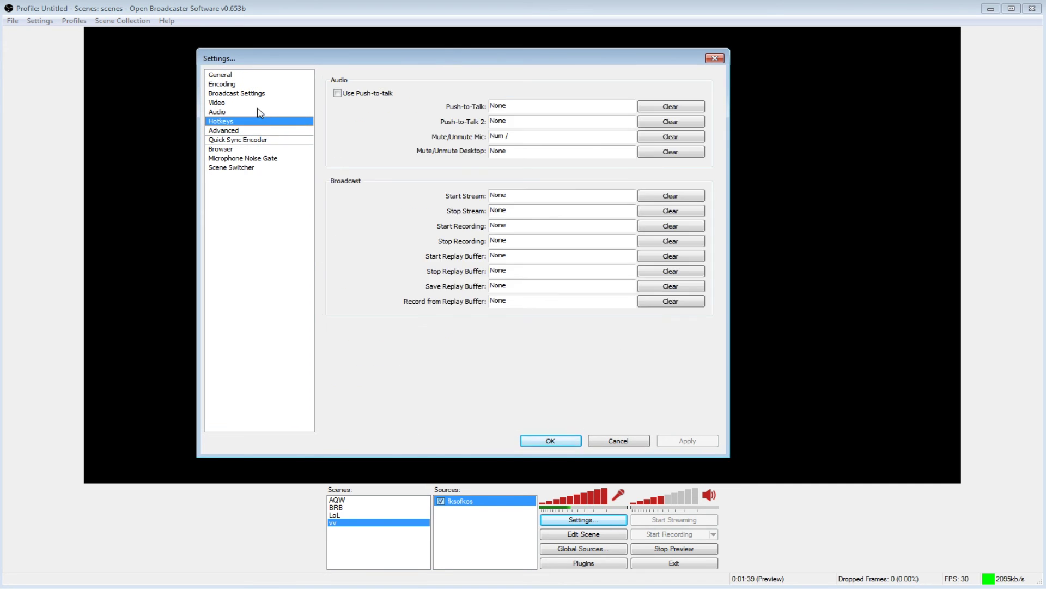
left_click(259, 112)
left_click(260, 95)
left_click(261, 104)
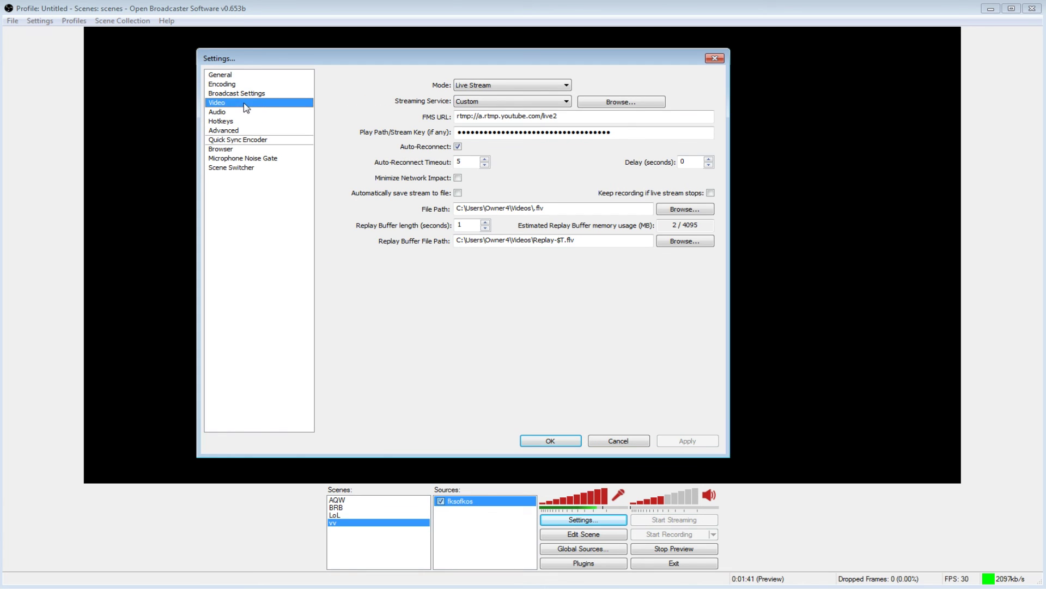
left_click(242, 95)
left_click(242, 103)
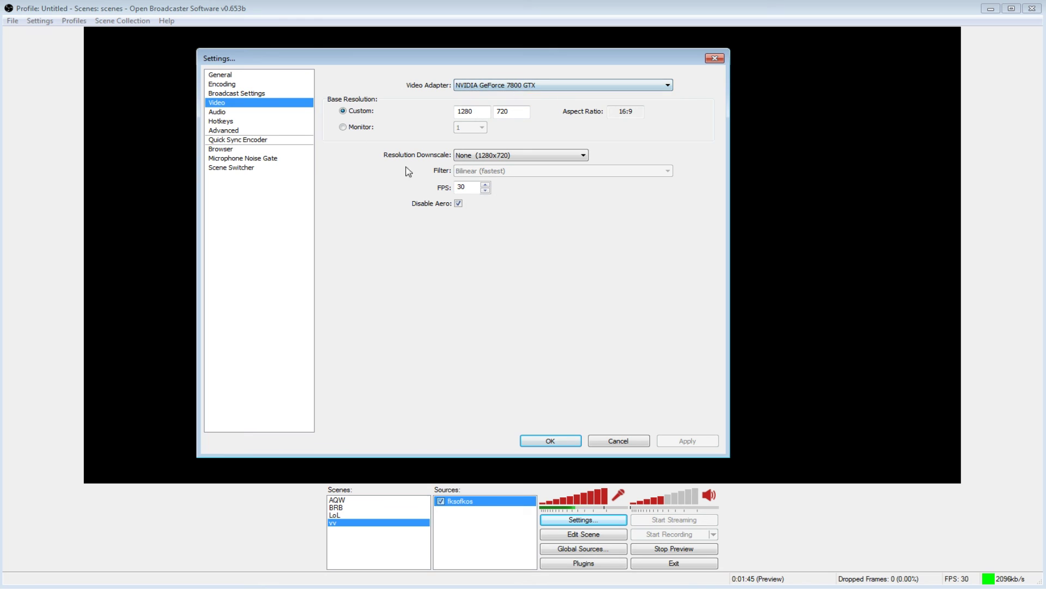
double_click(626, 111)
- Check Encoding and General, then return to Broadcast Settings with the original YouTube URL
left_click(244, 93)
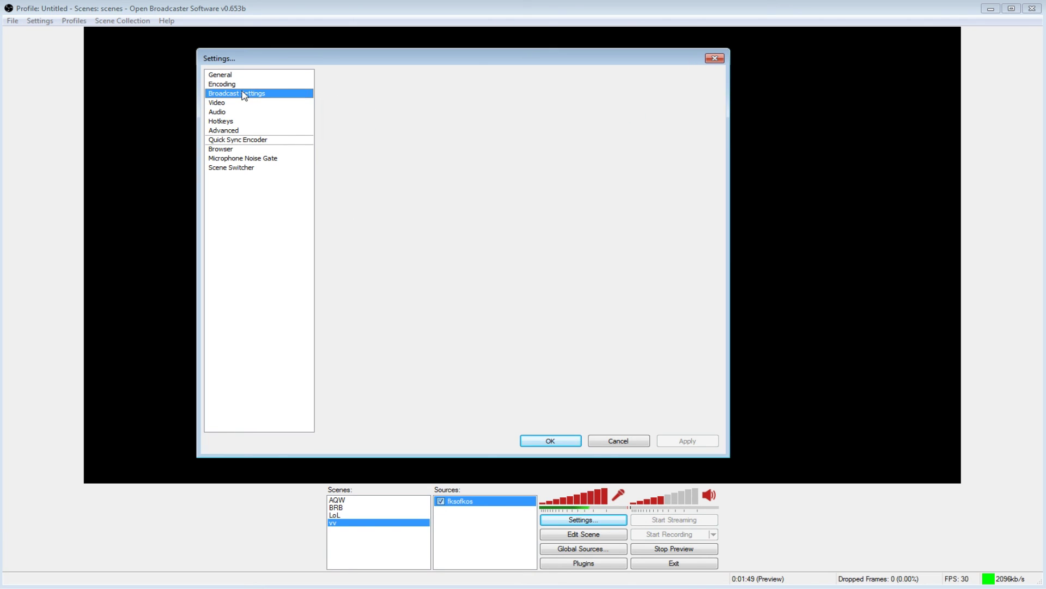
left_click(214, 85)
left_click(226, 76)
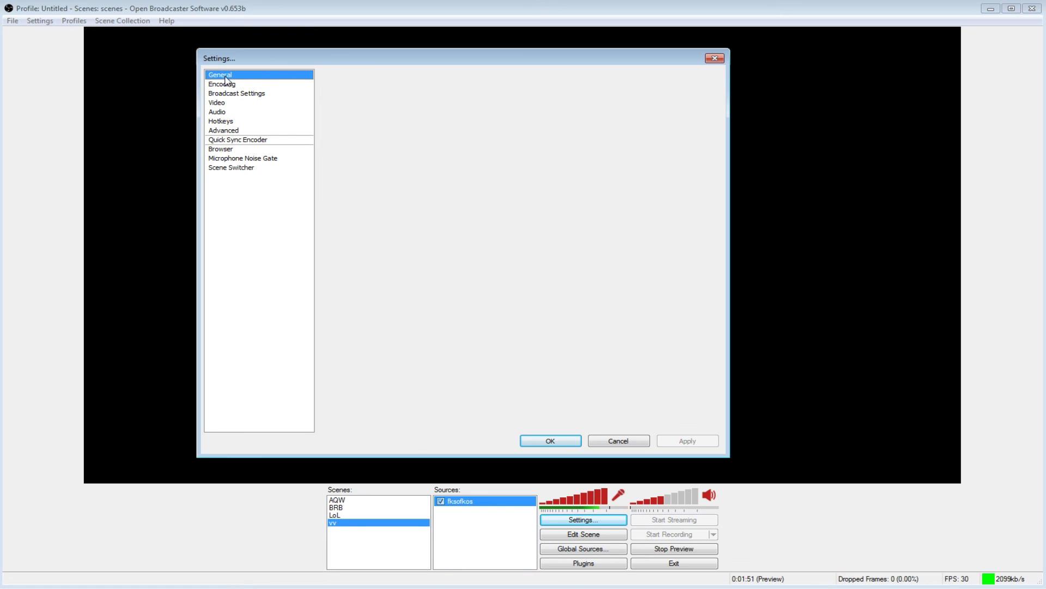
left_click(234, 103)
left_click(234, 94)
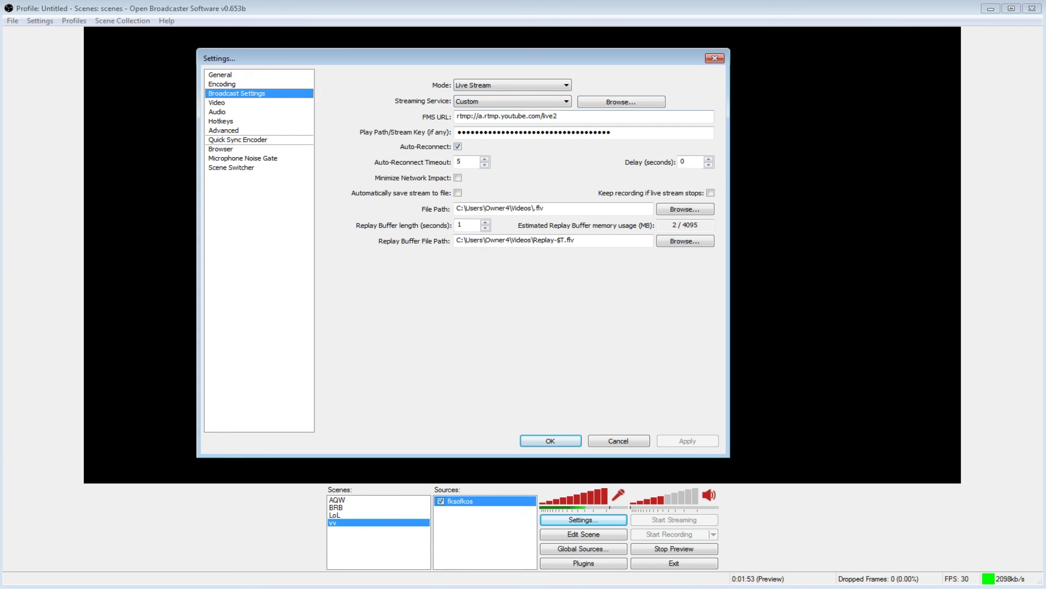
left_click(715, 59)
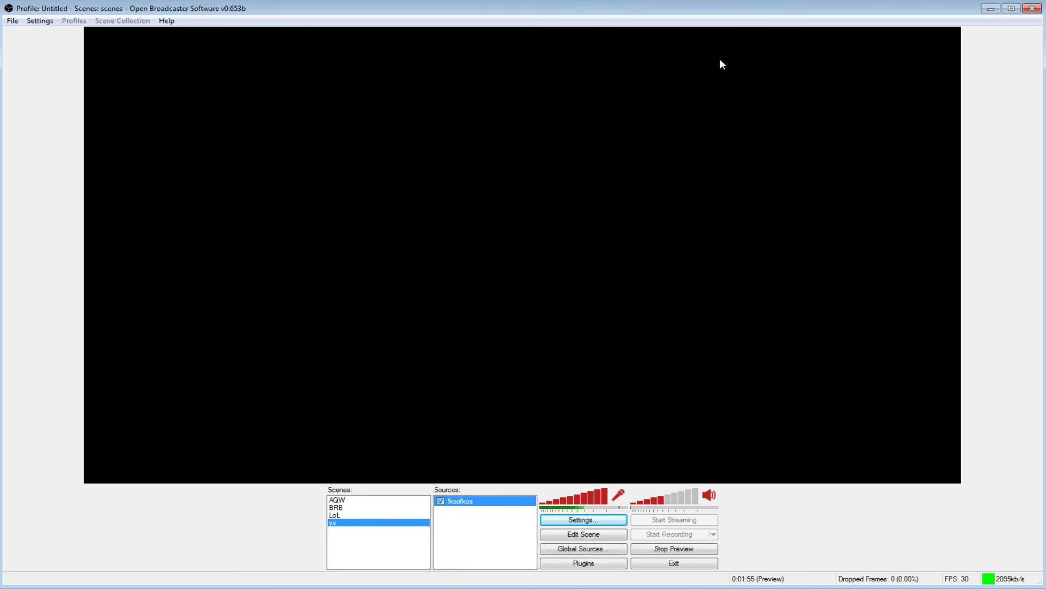